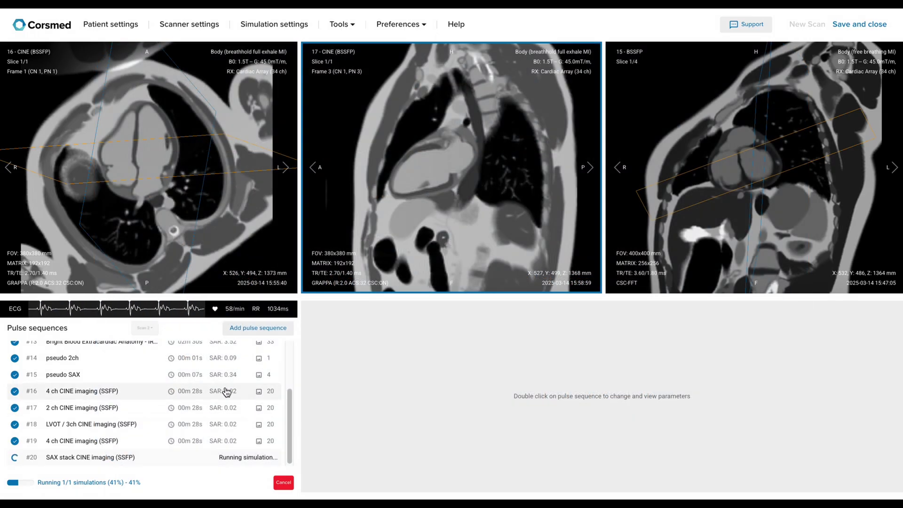
Step: Find Cardiac in the standard protocols and expand its male body model folder
left_click(244, 330)
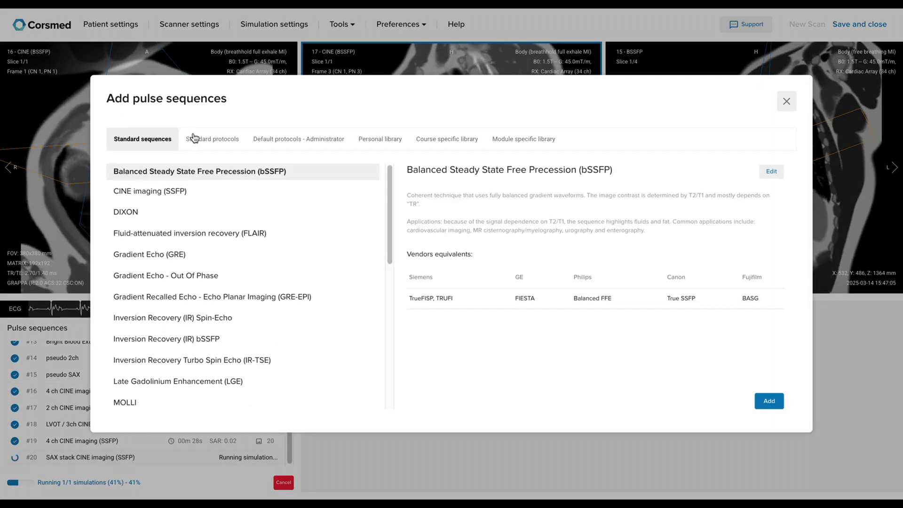
left_click(196, 142)
scroll(221, 254, "down", 5)
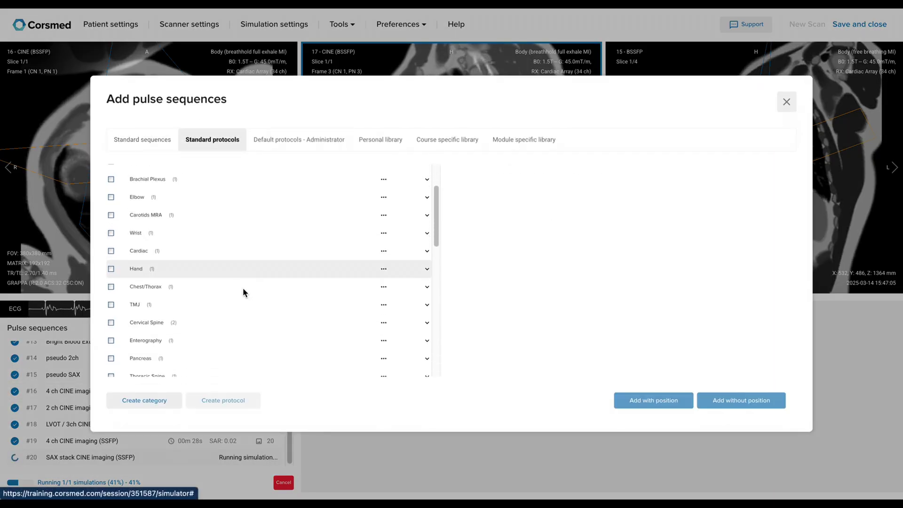
key("ctrl+f")
type("cardiac")
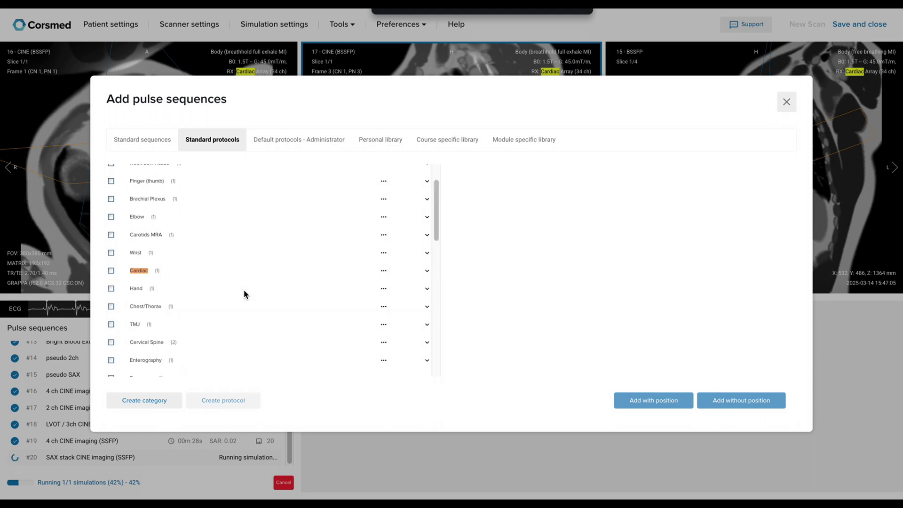
left_click(427, 271)
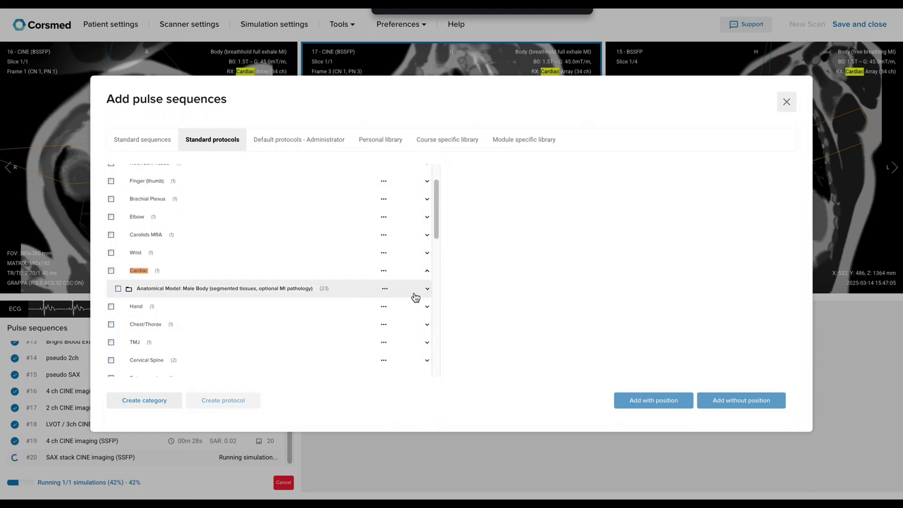
left_click(428, 290)
scroll(274, 306, "down", 5)
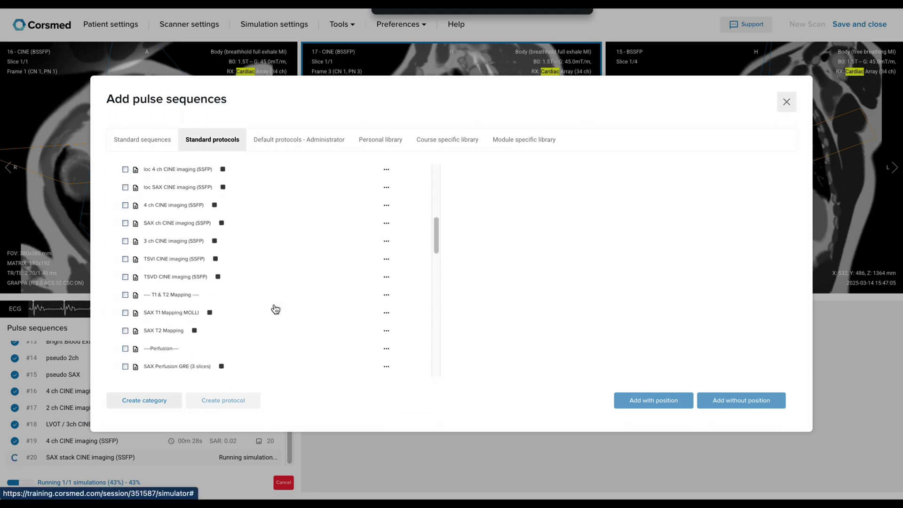
Step: Add SAX Perfusion GRE (3 slices) with its positioning and open sequence #21's parameters
left_click(197, 359)
scroll(262, 353, "down", 2)
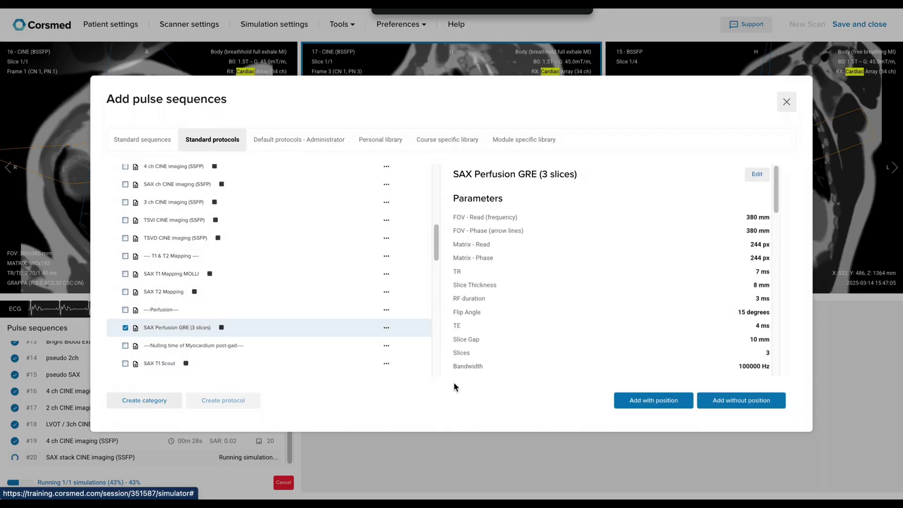
left_click(634, 405)
left_click(786, 102)
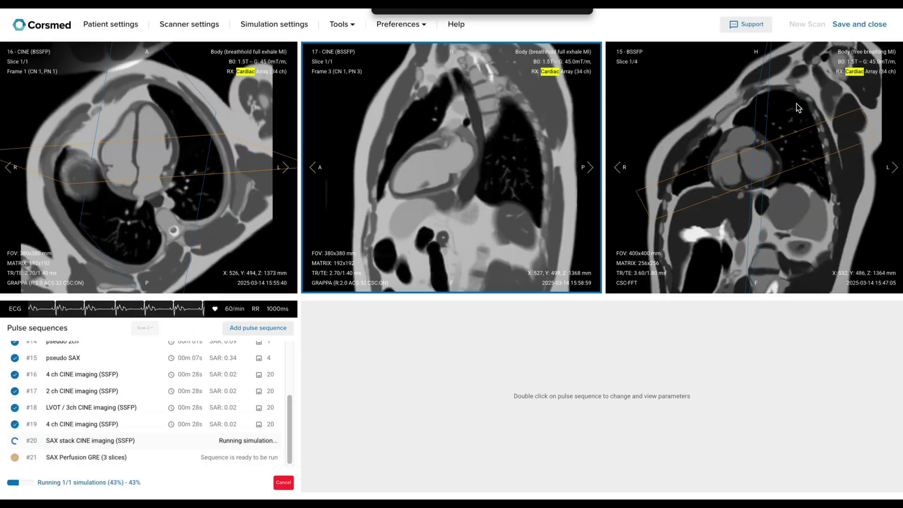
double_click(78, 455)
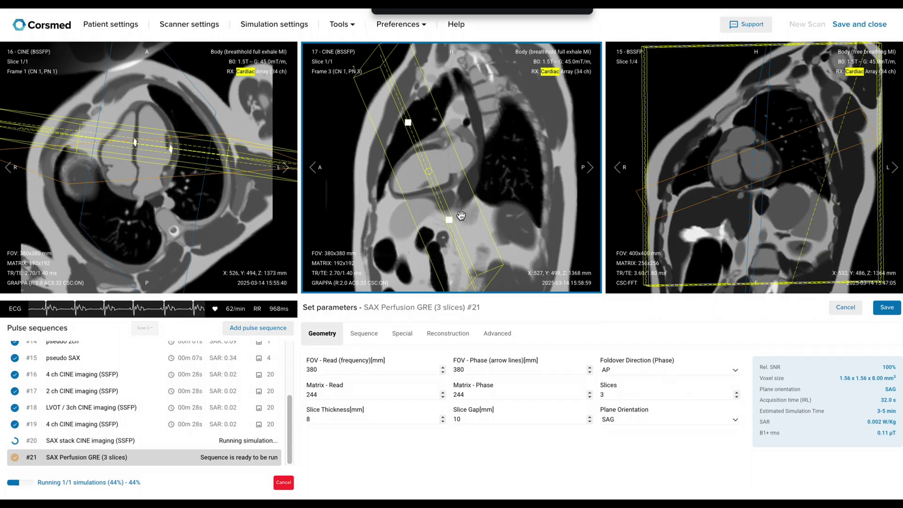
Step: Scroll through the perfusion slice plan on the right-hand image, then return to the standard protocols
left_click(731, 185)
scroll(731, 184, "down", 3)
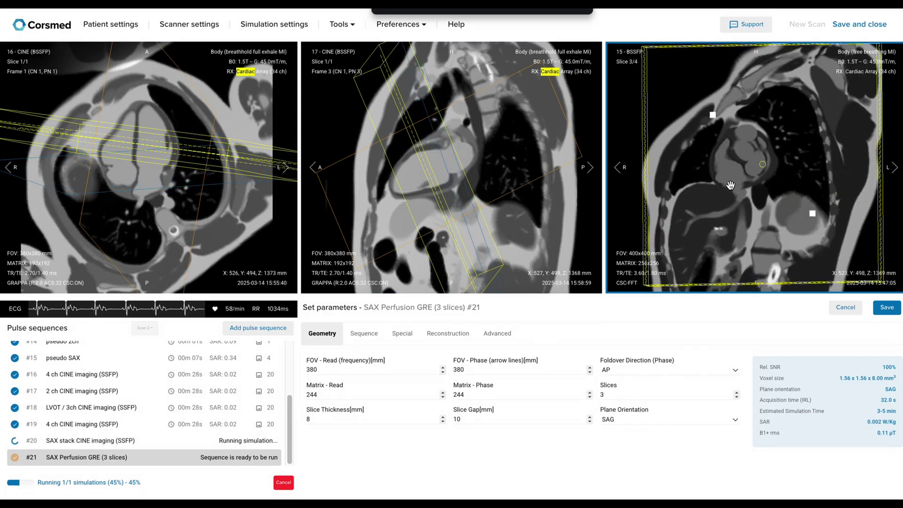
scroll(730, 184, "up", 3)
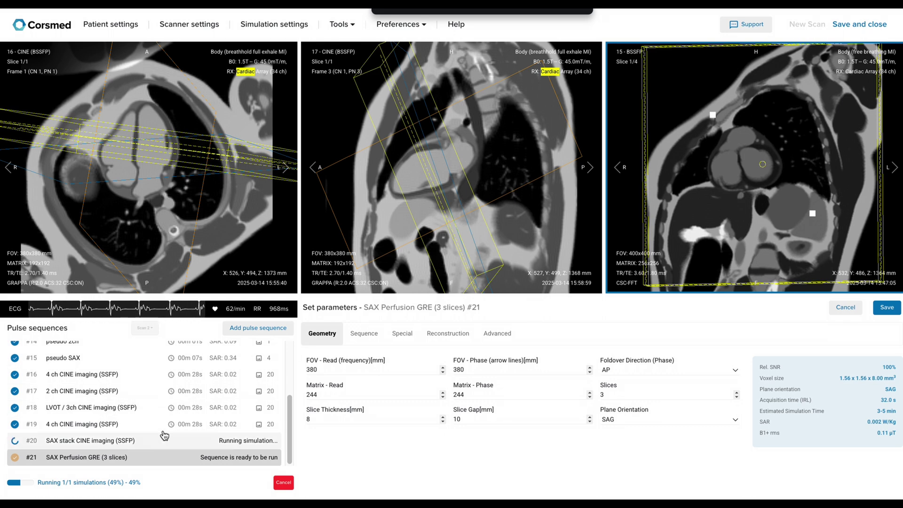
left_click(235, 329)
left_click(212, 140)
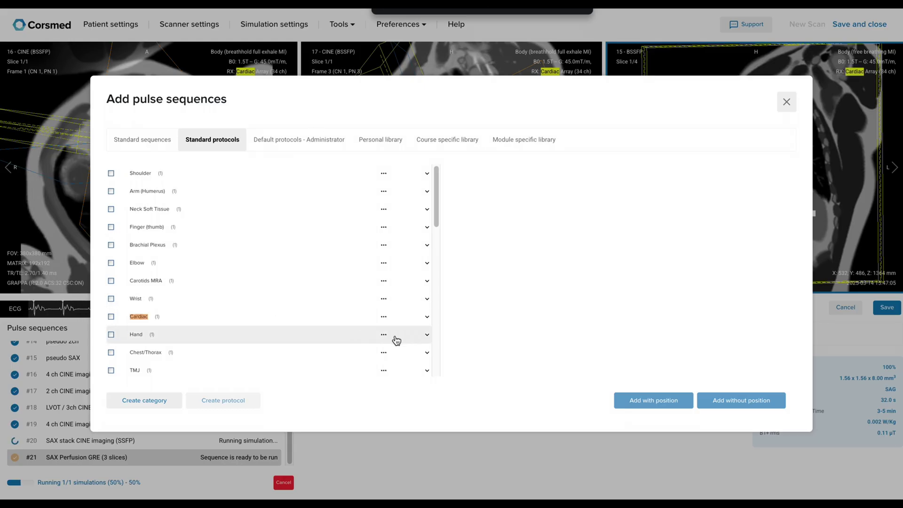
Step: Expand Cardiac's male body model folder down to the Late Gadolinium Enhancement protocols
left_click(427, 317)
left_click(427, 336)
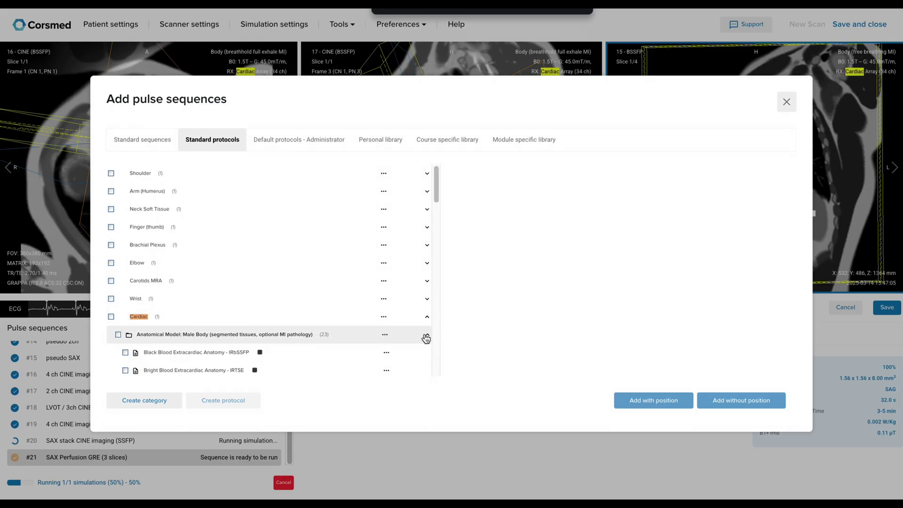
scroll(426, 338, "down", 3)
scroll(425, 337, "down", 3)
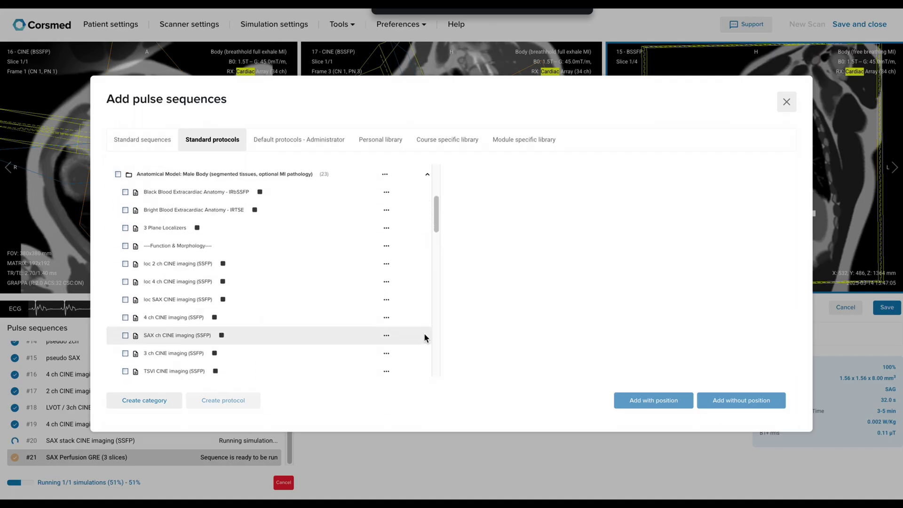
scroll(424, 338, "down", 4)
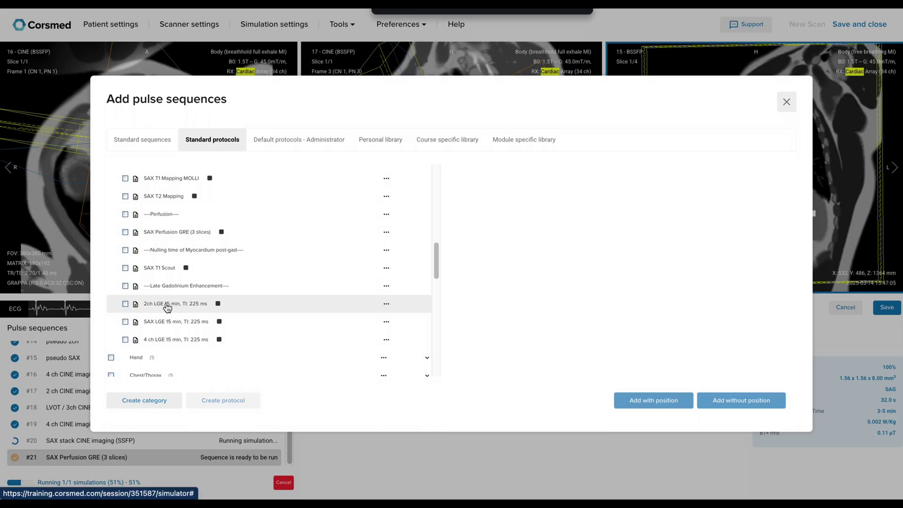
Step: Tick 2ch, SAX and 4 ch LGE 15 min (TI: 225 ms) and add them with position
left_click(126, 304)
left_click(126, 321)
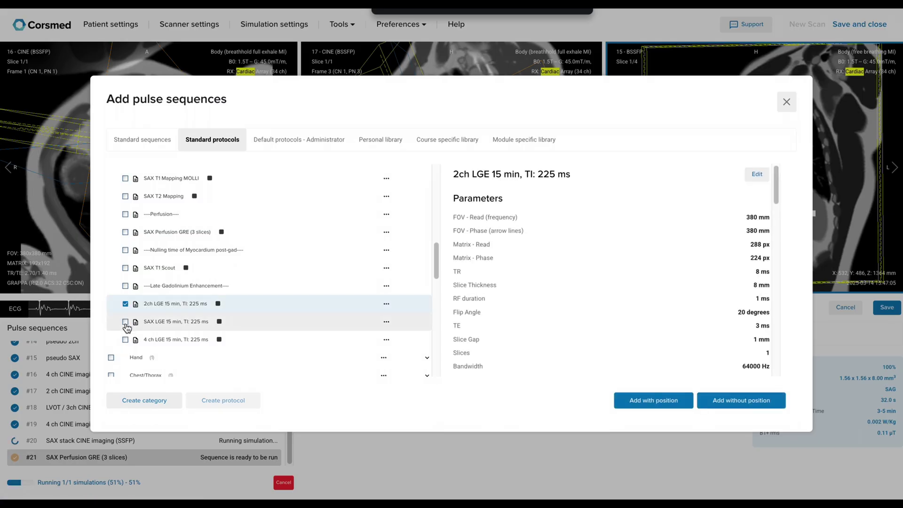
left_click(125, 340)
left_click(642, 403)
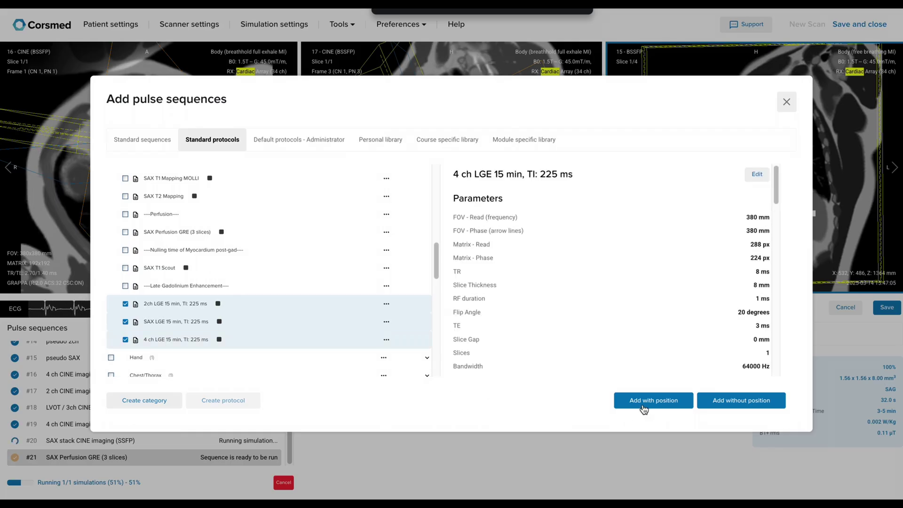
left_click(792, 103)
scroll(125, 454, "down", 2)
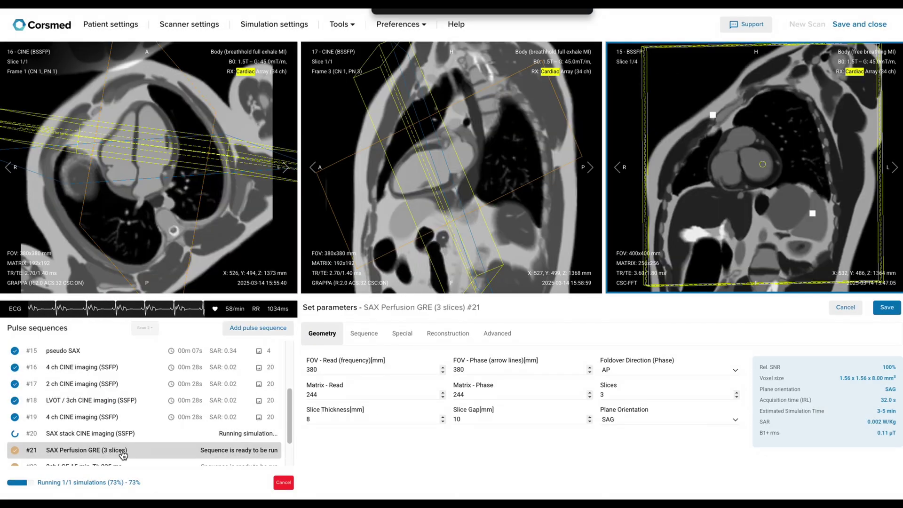
Step: Rename sequences #22 and #23 from LGE 15 min to LGE EARLY
right_click(79, 433)
left_click(143, 273)
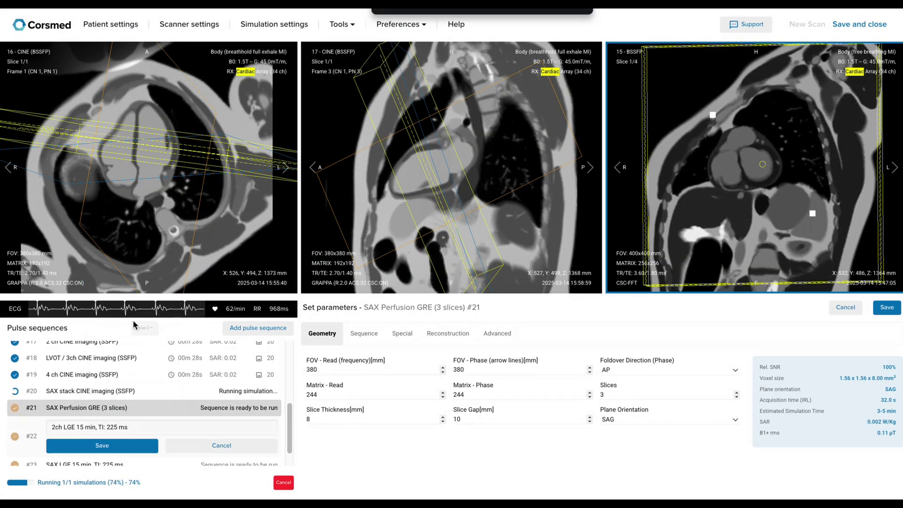
left_click_drag(97, 428, 76, 427)
type("EARLY")
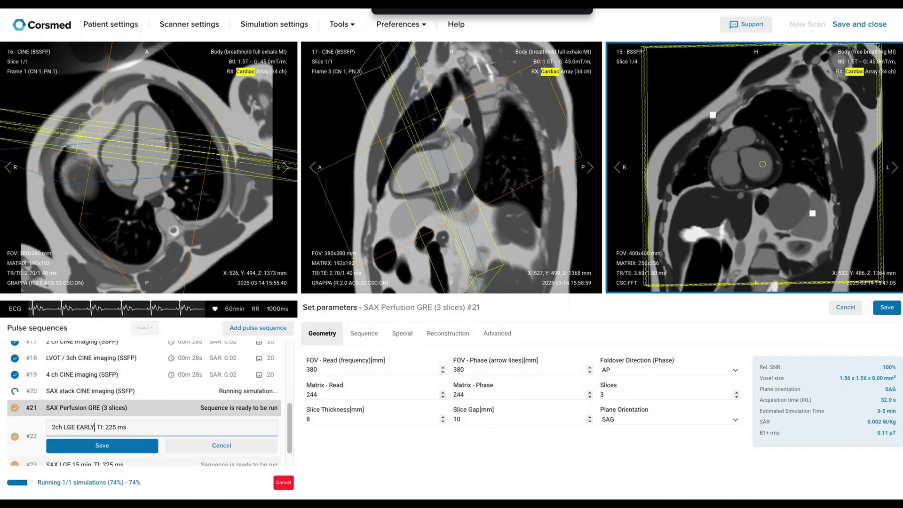
scroll(178, 461, "down", 1)
left_click(80, 421)
double_click(78, 418)
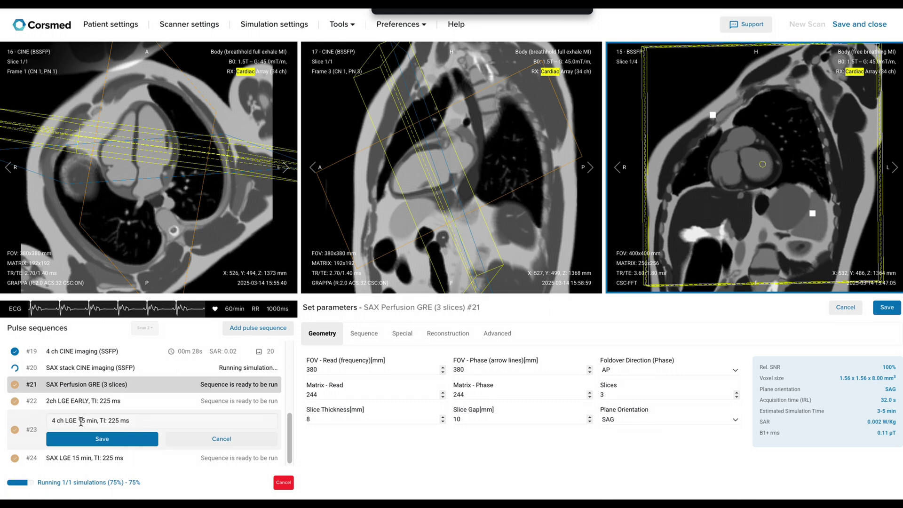
left_click_drag(78, 421, 107, 421)
type("EARLY")
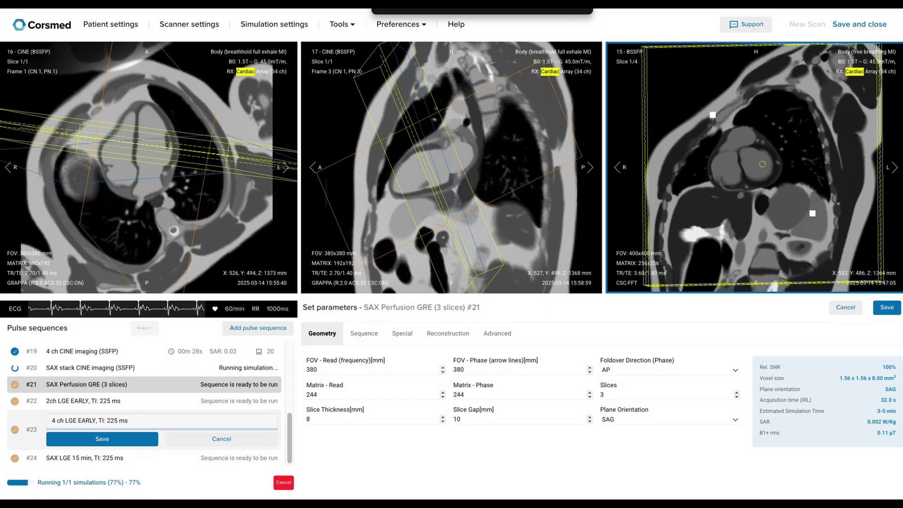
key("Return")
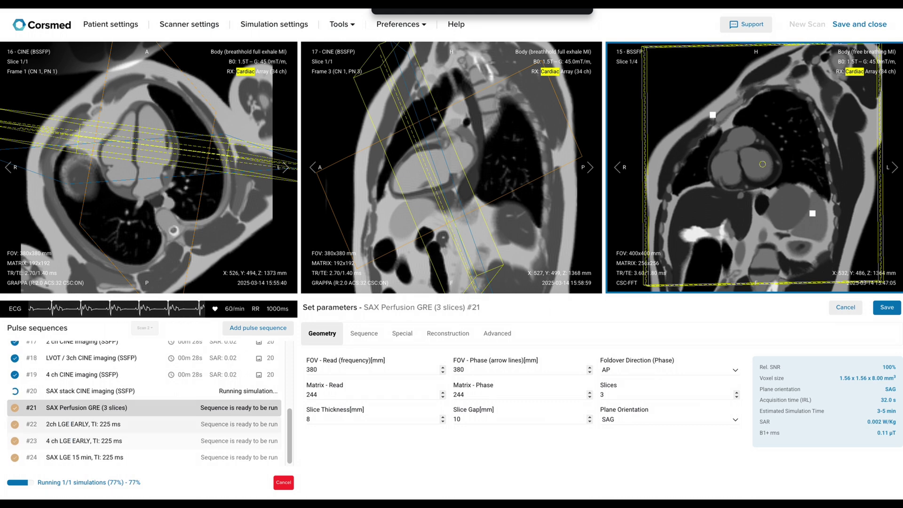
Step: Change the TI in the #22 and #23 names from 225 to 440 ms
right_click(96, 427)
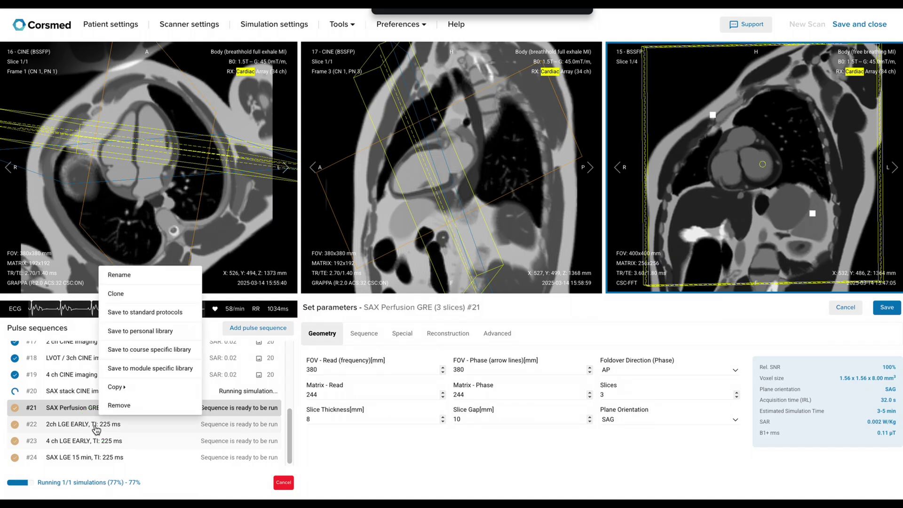
left_click(137, 277)
left_click_drag(117, 403, 107, 403)
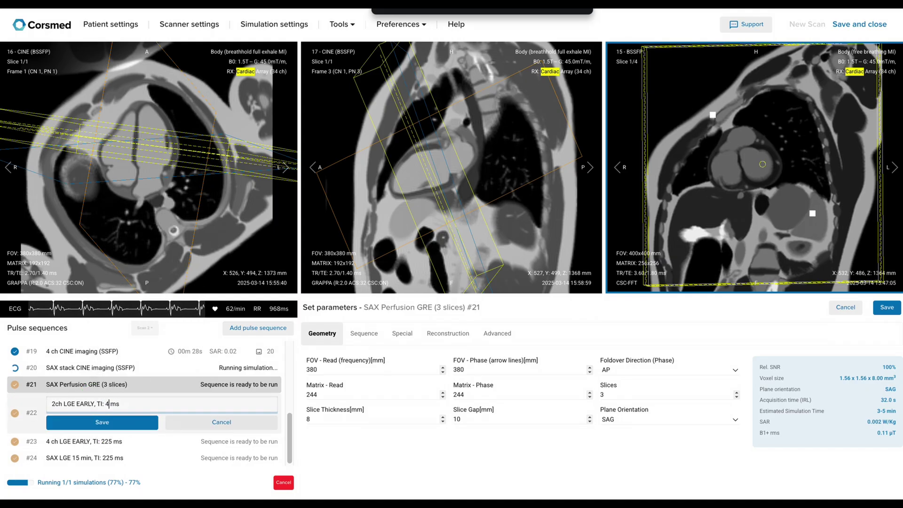
type("44")
left_click(169, 425)
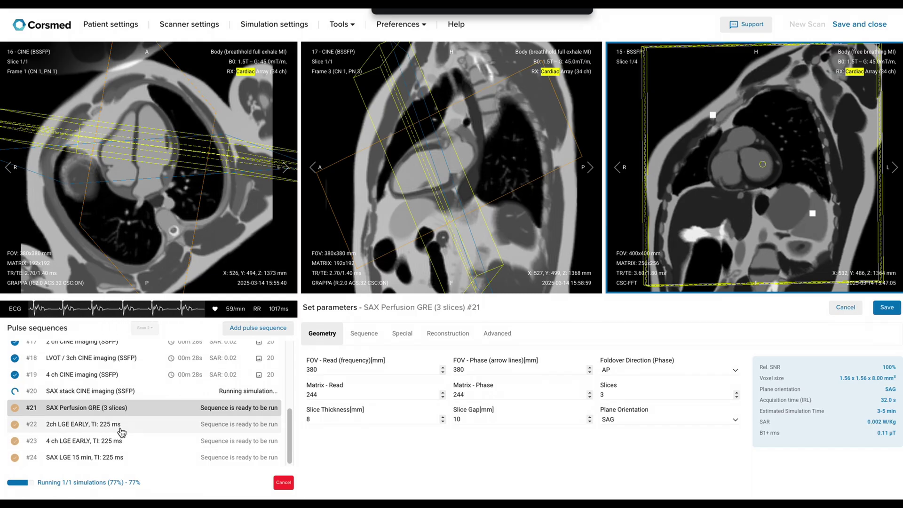
right_click(119, 432)
left_click(138, 275)
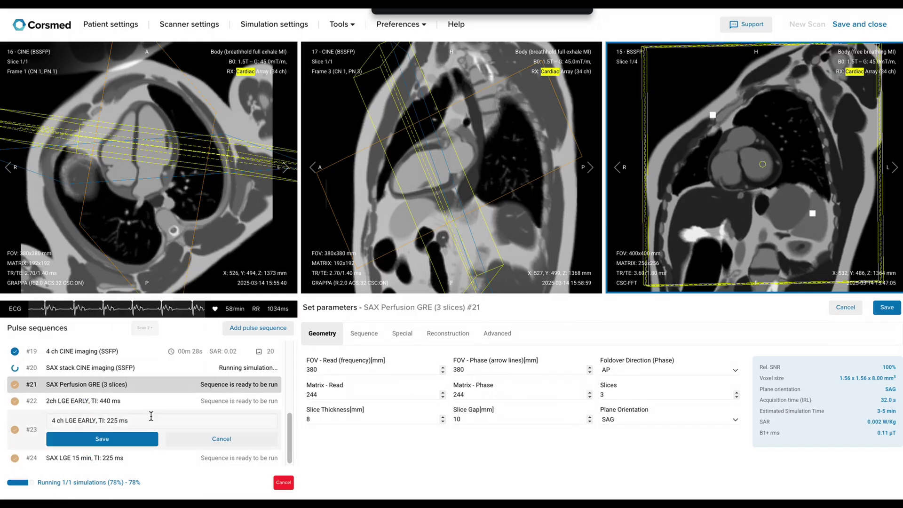
left_click_drag(118, 421, 107, 418)
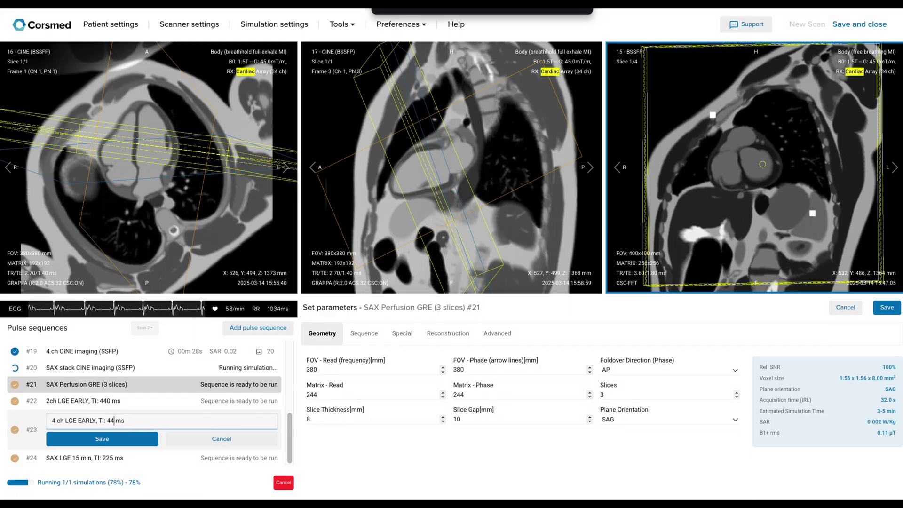
left_click(123, 440)
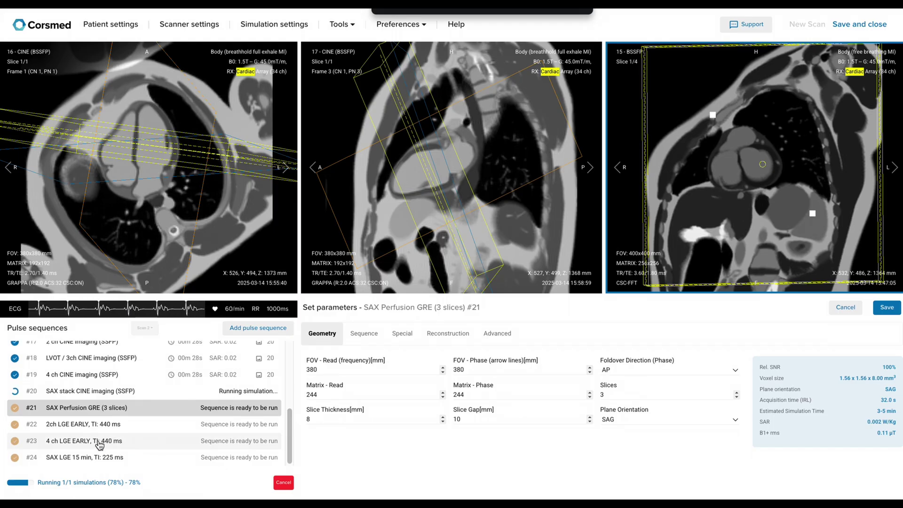
Step: Clone 4 ch LGE EARLY and rename the copy 3 ch LGE EARLY, TI: 440 ms
right_click(82, 443)
left_click(115, 312)
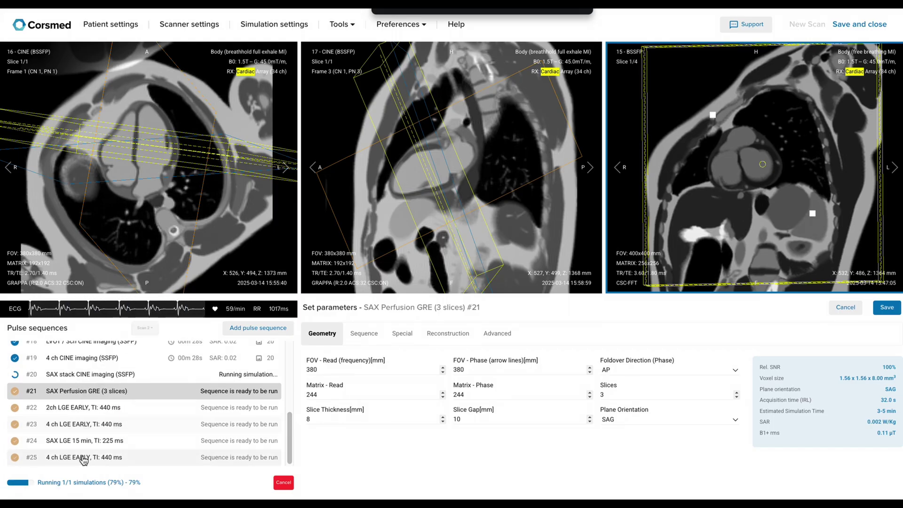
right_click(78, 439)
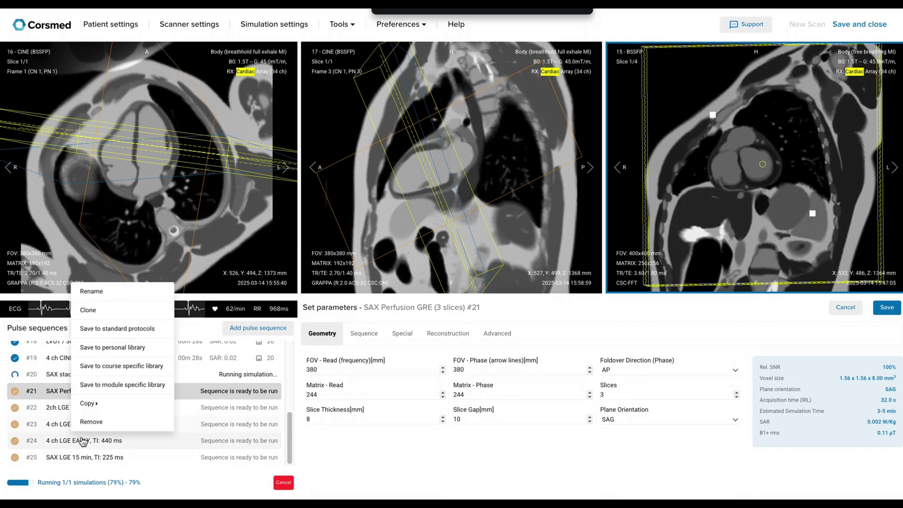
left_click(106, 294)
double_click(53, 437)
type("3 ch LGE EARLY, TI: 440 ms")
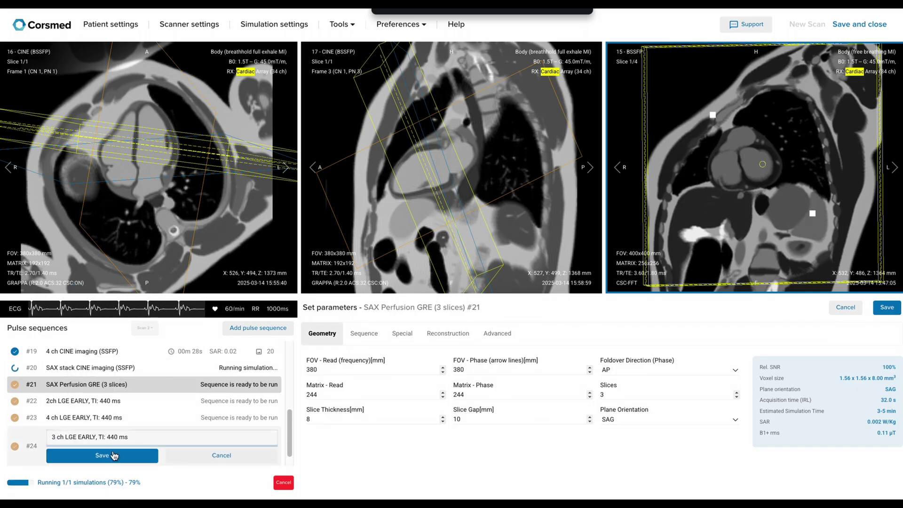
left_click(115, 457)
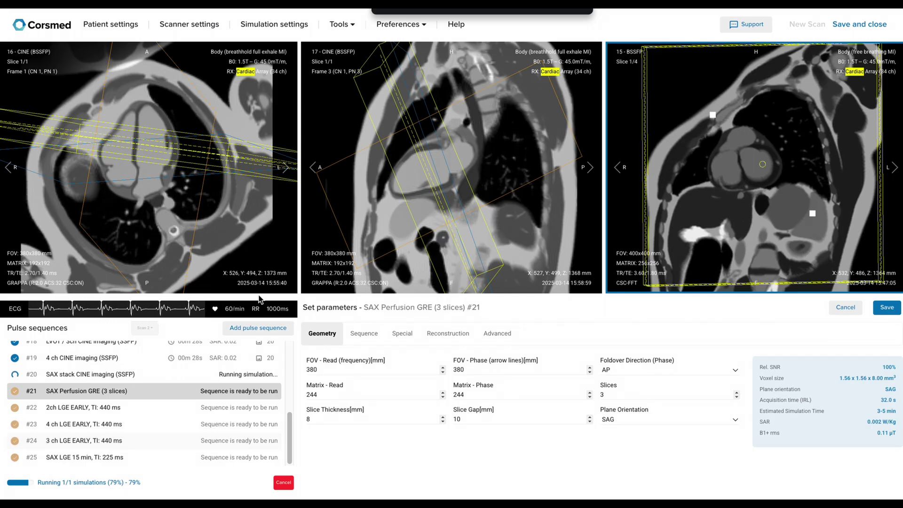
left_click(258, 327)
left_click(224, 141)
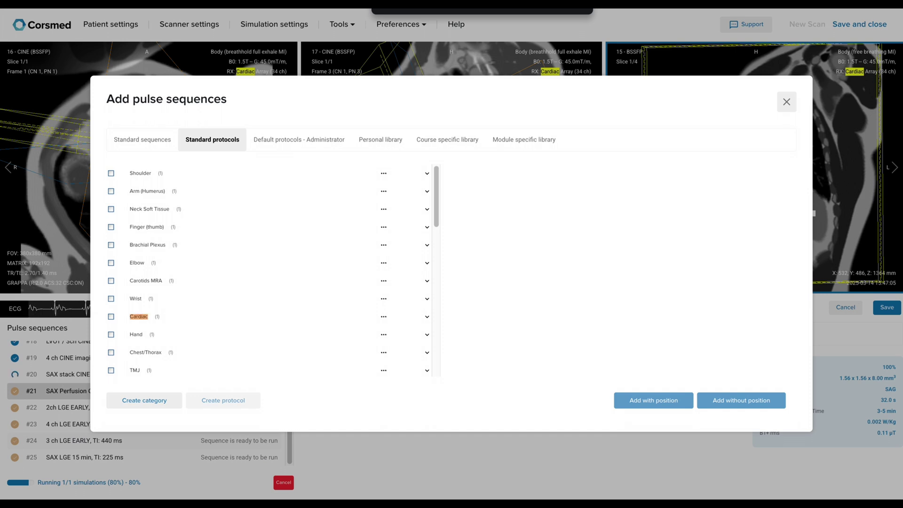
Step: Add SAX T1 Scout with its position and move it ahead of SAX LGE 15 min
scroll(267, 295, "down", 1)
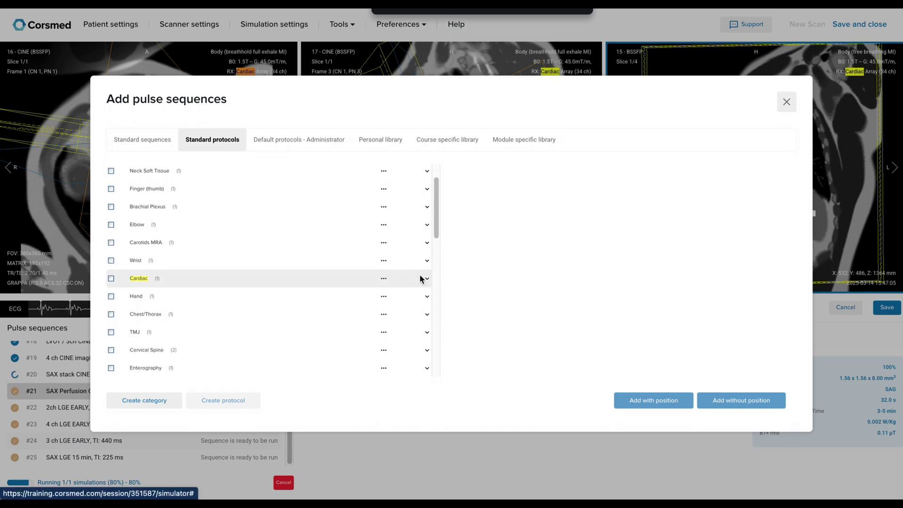
left_click(426, 279)
left_click(428, 296)
scroll(264, 320, "down", 5)
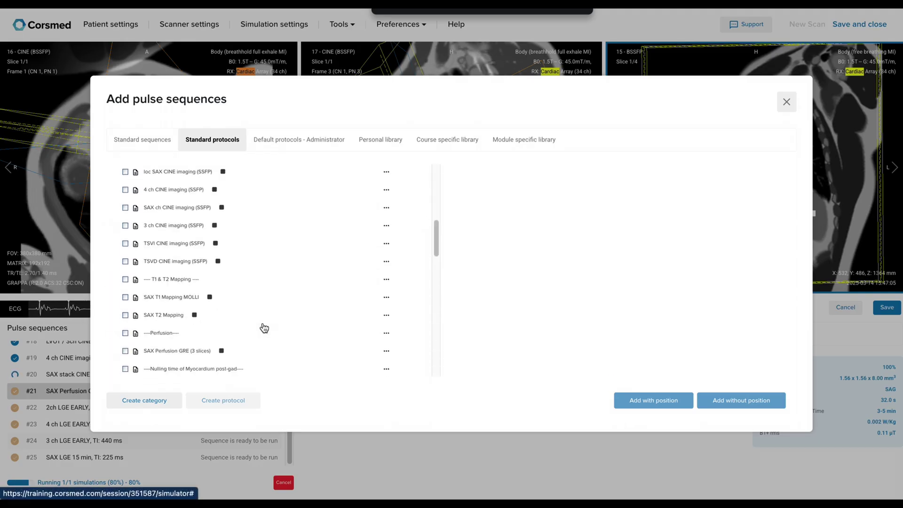
scroll(246, 324, "down", 1)
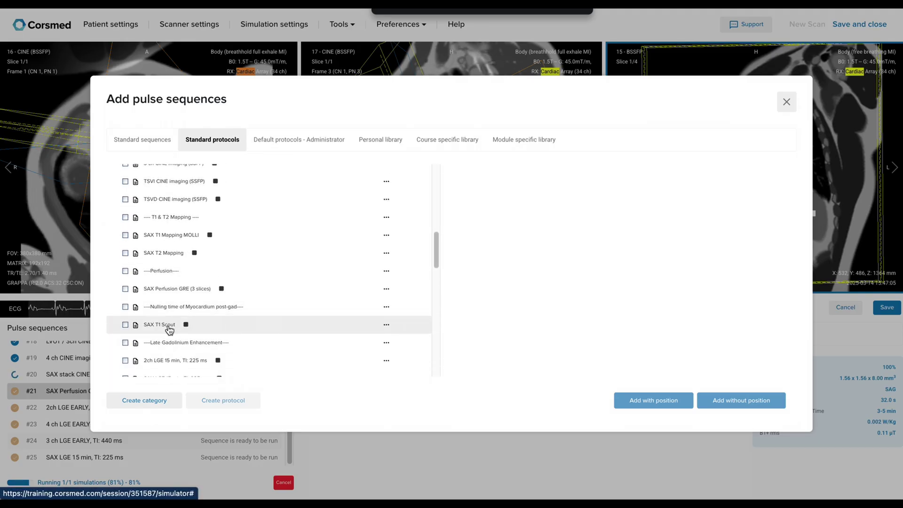
left_click(169, 329)
left_click(653, 400)
left_click(786, 102)
scroll(107, 466, "down", 1)
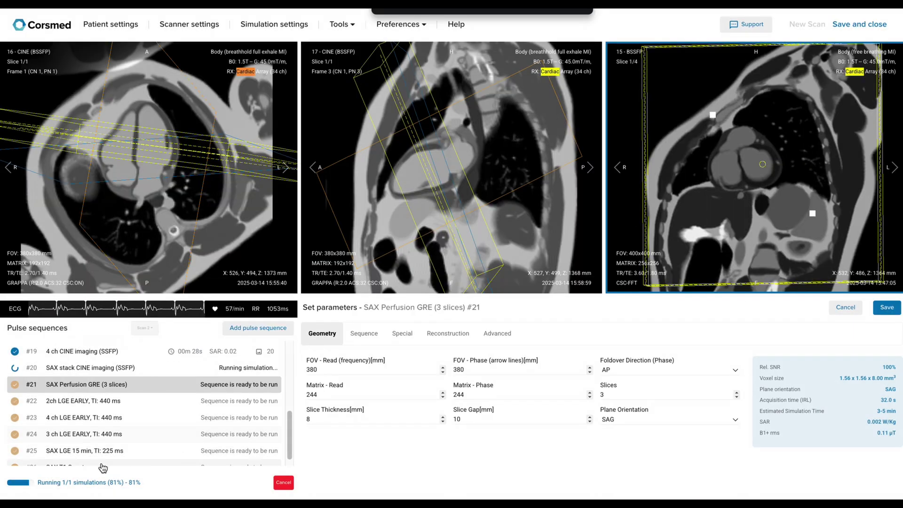
mouse_move(108, 447)
left_mouse_down()
mouse_move(101, 457)
mouse_move(118, 455)
left_mouse_up()
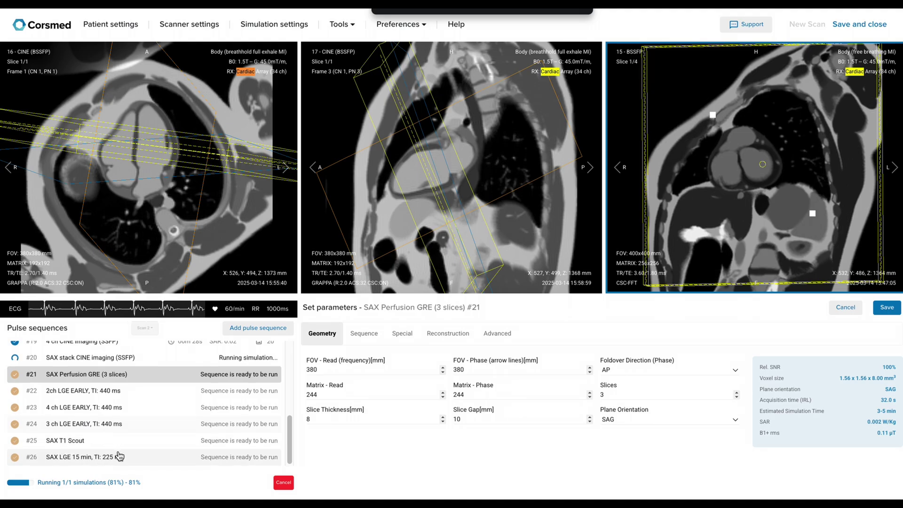
Step: Add the 2ch and 4 ch LGE 15 min protocols from Cardiac with position
left_click(258, 327)
left_click(206, 142)
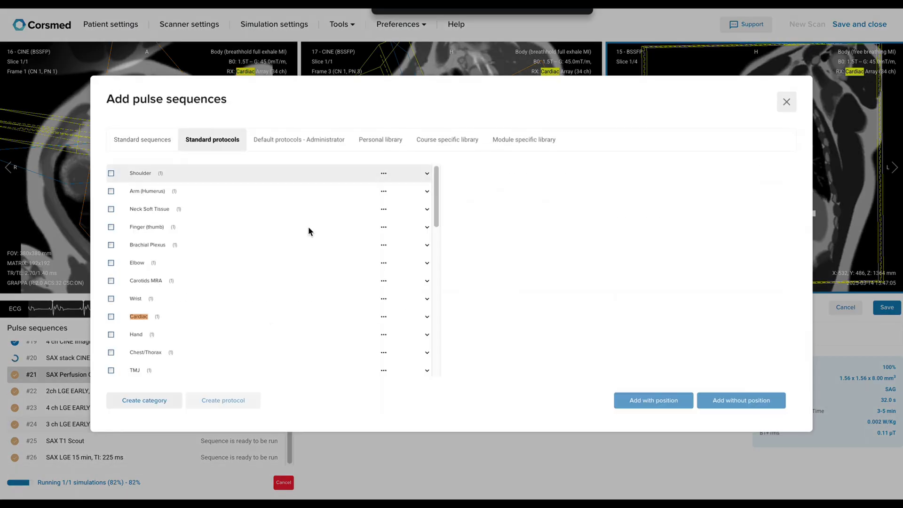
left_click(427, 318)
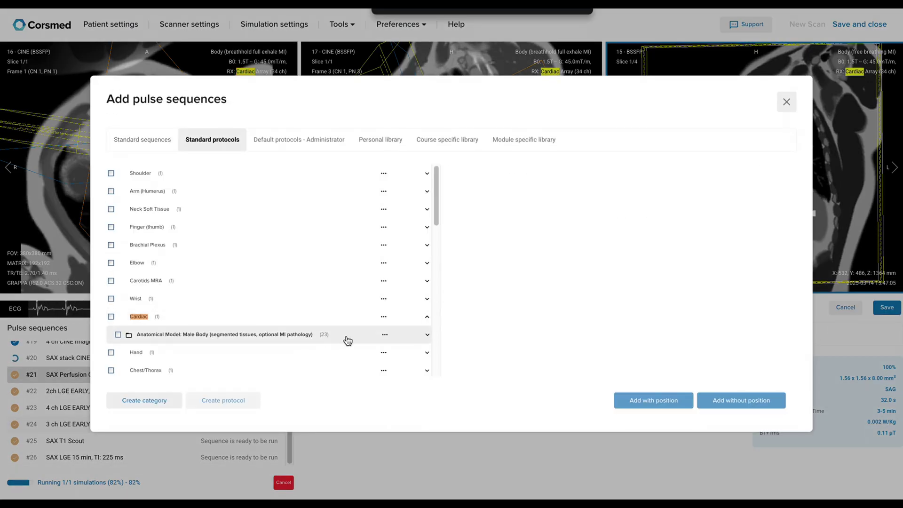
left_click(431, 338)
scroll(216, 343, "down", 8)
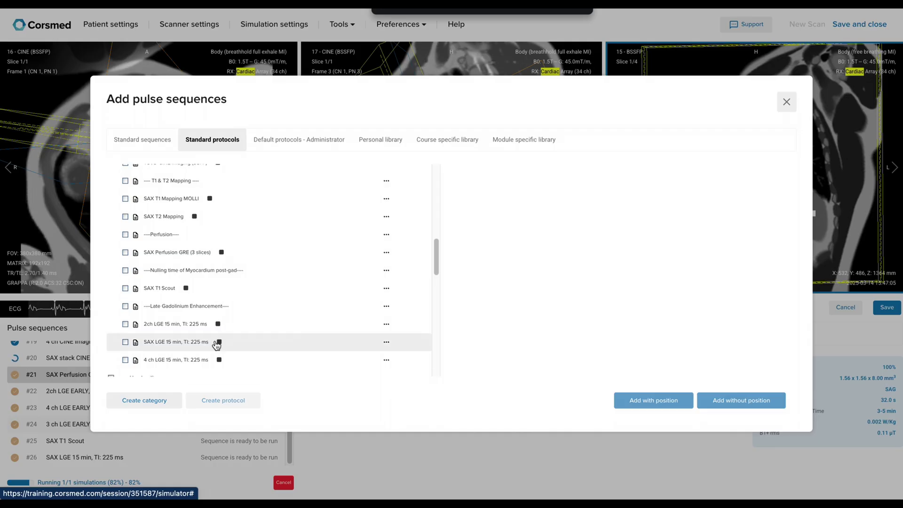
left_click(170, 324)
left_click(169, 359)
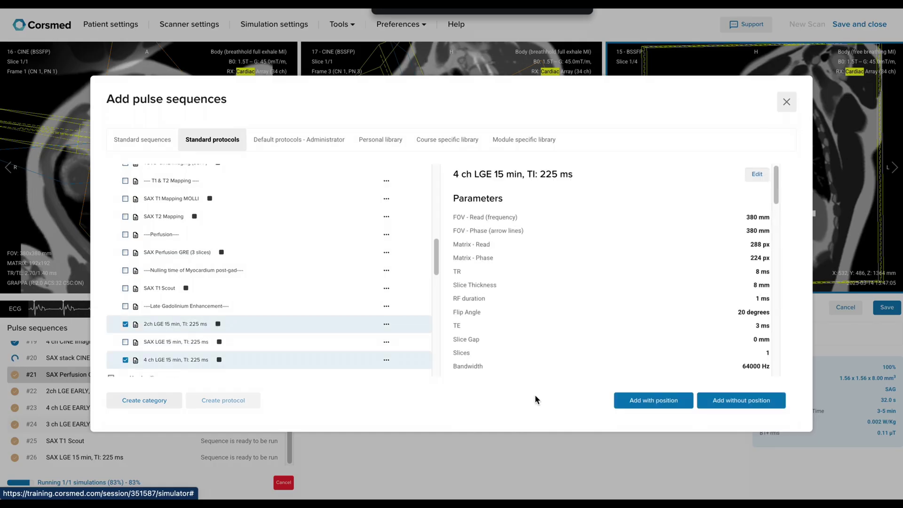
left_click(628, 407)
left_click(786, 101)
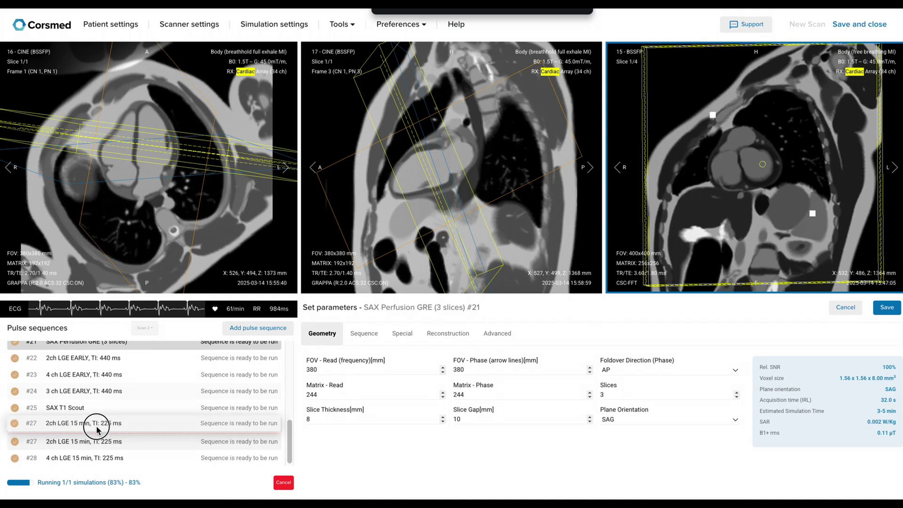
Step: Clone 4 ch LGE 15 min and rename the copy to 3 ch LGE 15 min, TI: 225 ms
right_click(122, 457)
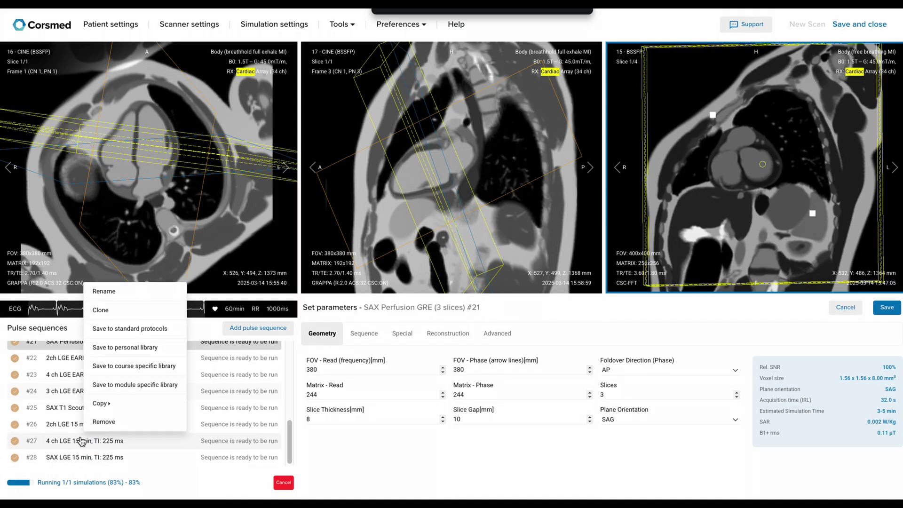
left_click(133, 326)
right_click(61, 457)
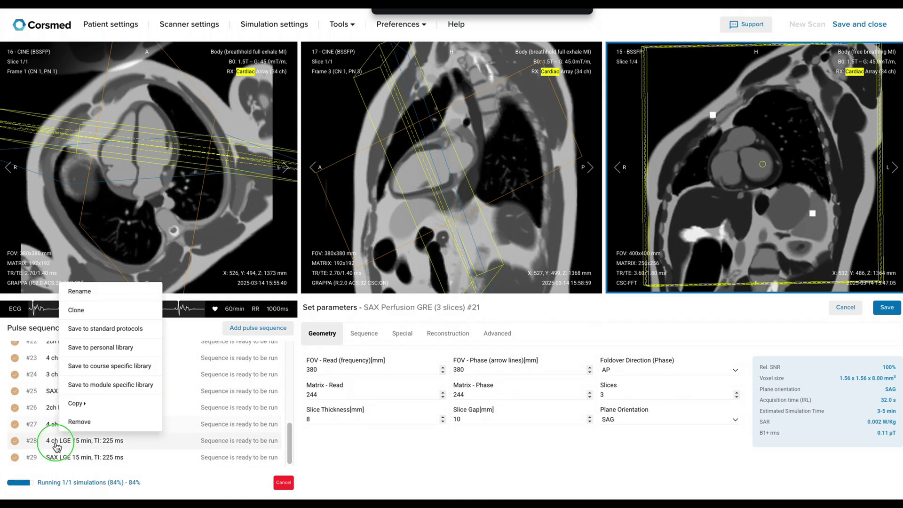
left_click(101, 294)
key("Delete")
type("3 ch LGE 15 min, TI: 225 ms")
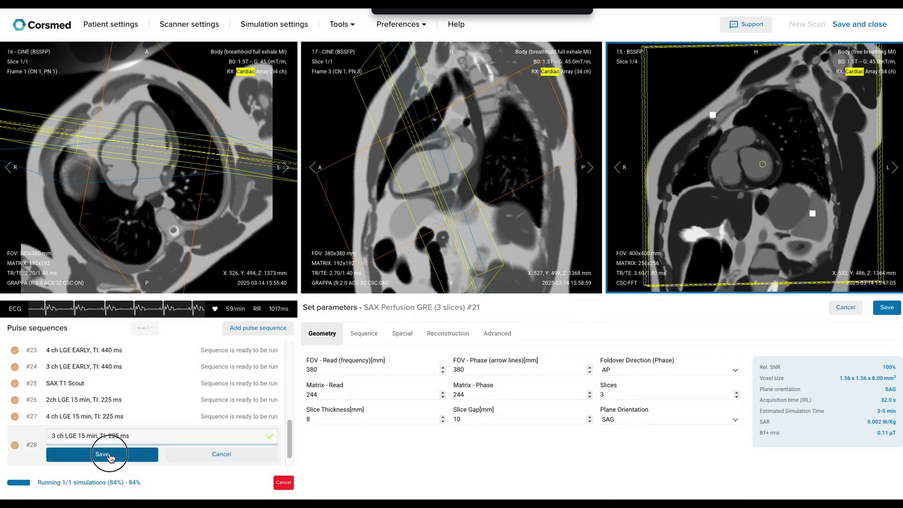
left_click(111, 459)
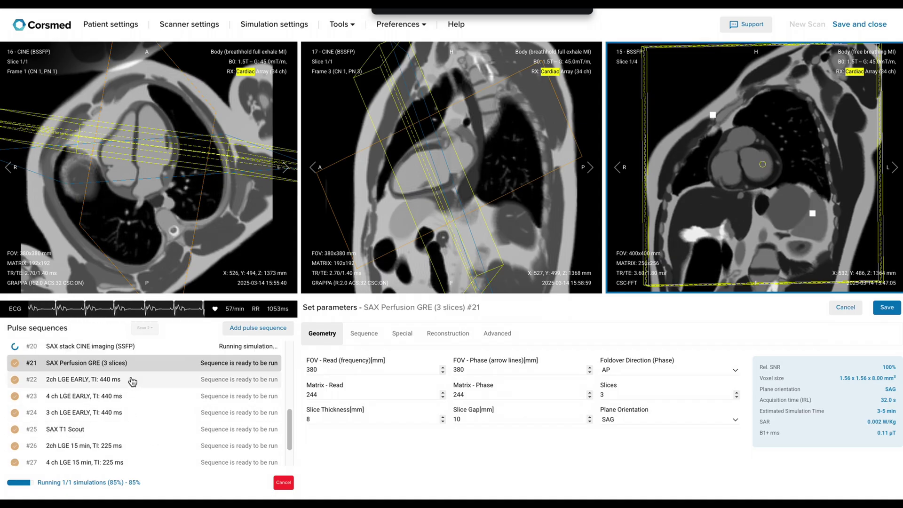
Step: Shift the perfusion slice stack upward over the heart on the 4-chamber image
scroll(187, 397, "up", 3)
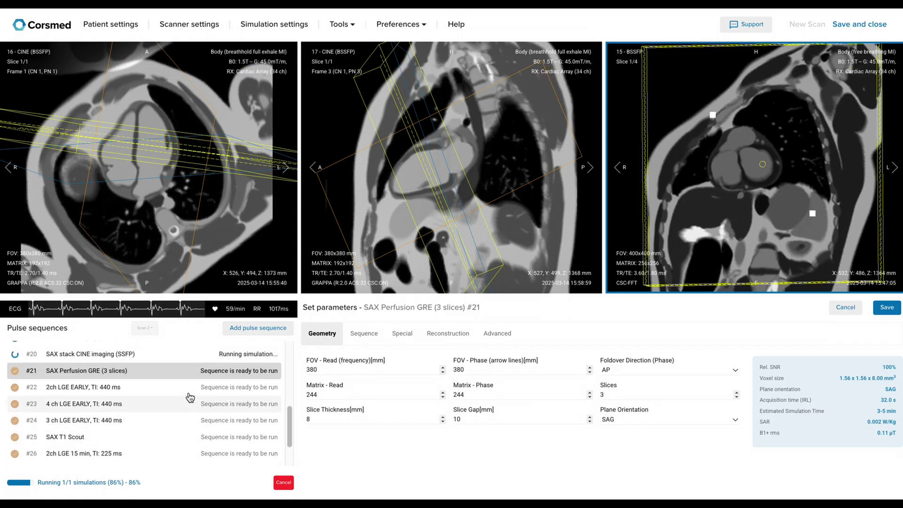
scroll(190, 398, "up", 1)
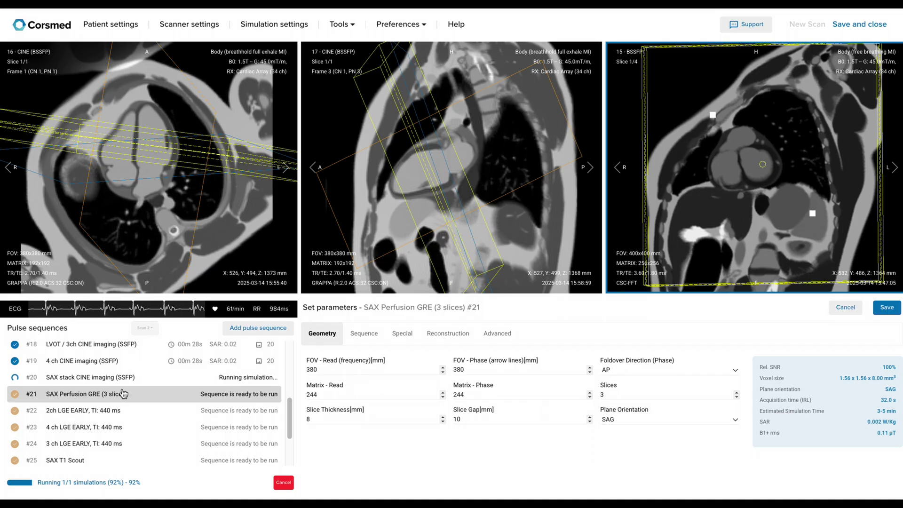
left_click(205, 203)
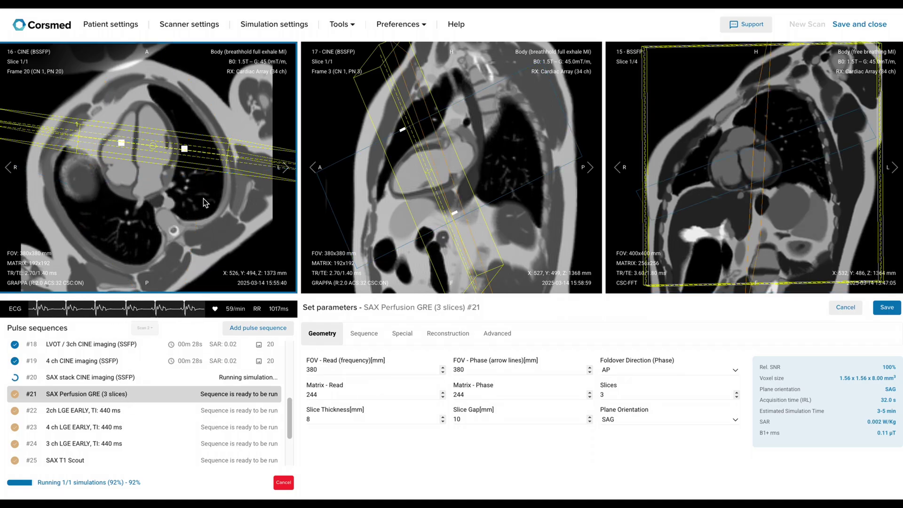
left_click_drag(153, 145, 156, 137)
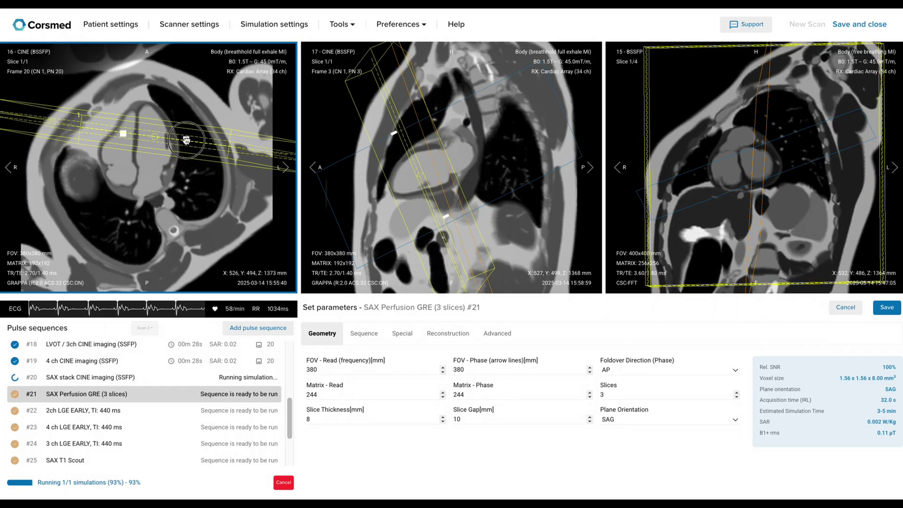
scroll(233, 367, "up", 1)
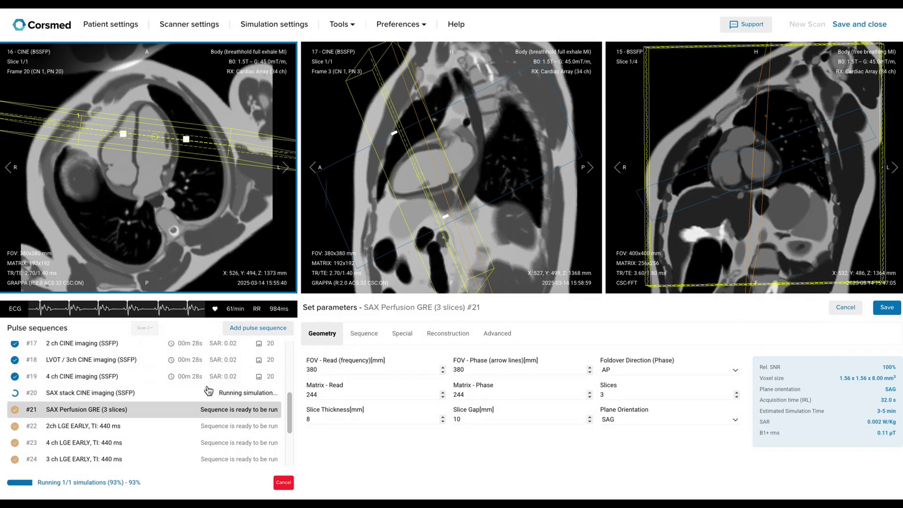
Step: Load the LVOT/3ch cine into the third viewer and show the perfusion's Special settings
left_click_drag(254, 366, 751, 235)
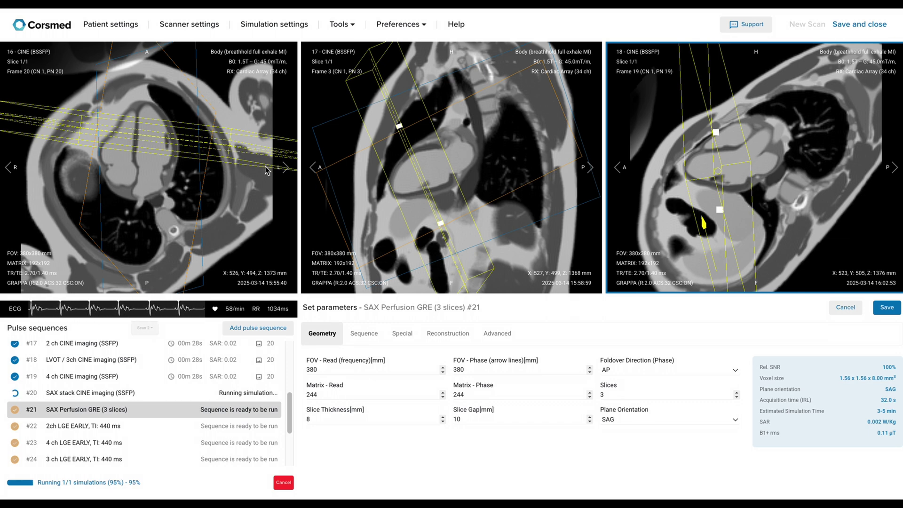
left_click(140, 150)
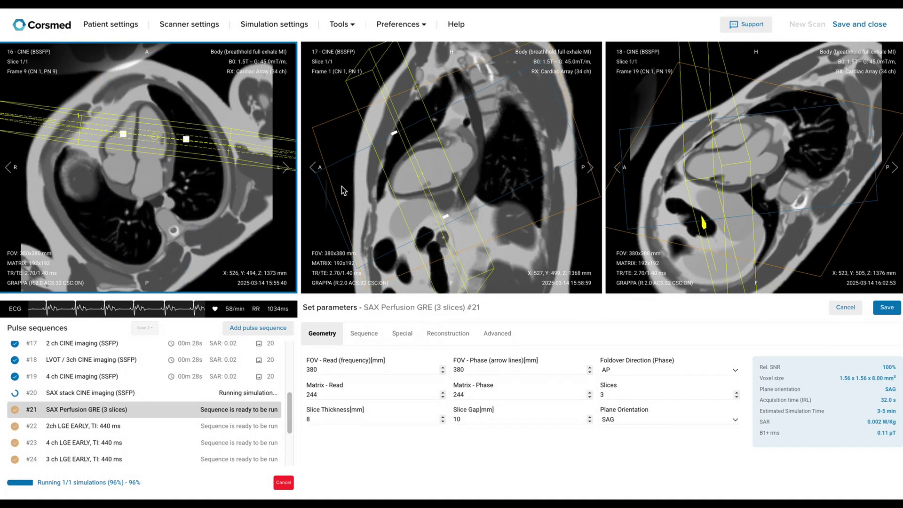
left_click(415, 329)
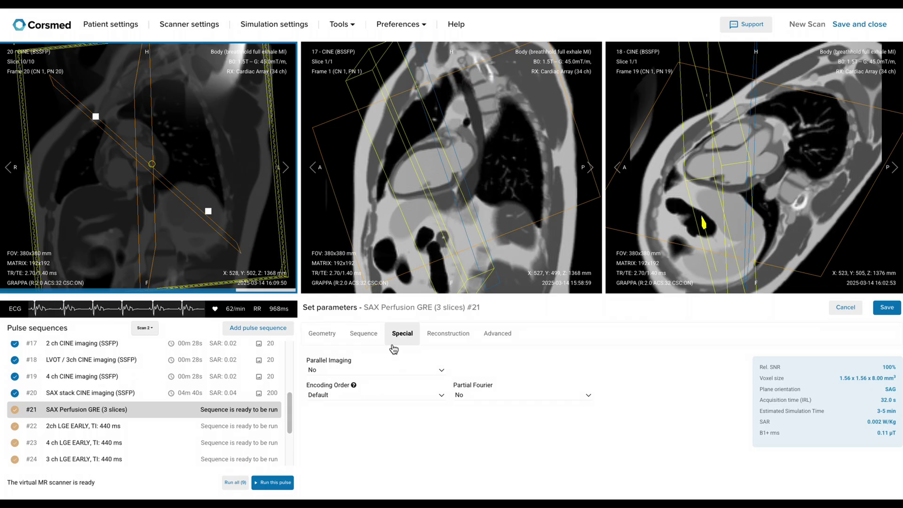
Step: Show the 4 ch cine in the third viewer, re-save SAX Perfusion GRE (3 slices), and run #21
left_click(886, 308)
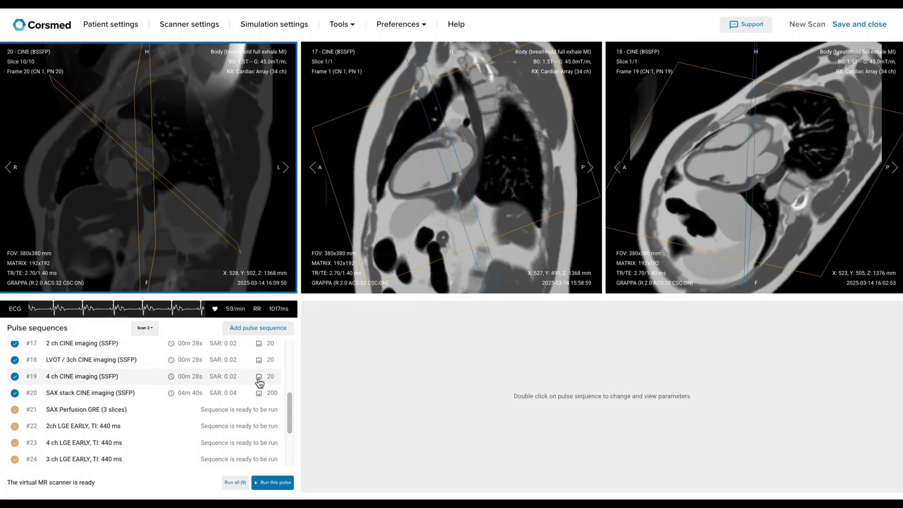
left_click_drag(577, 244, 775, 160)
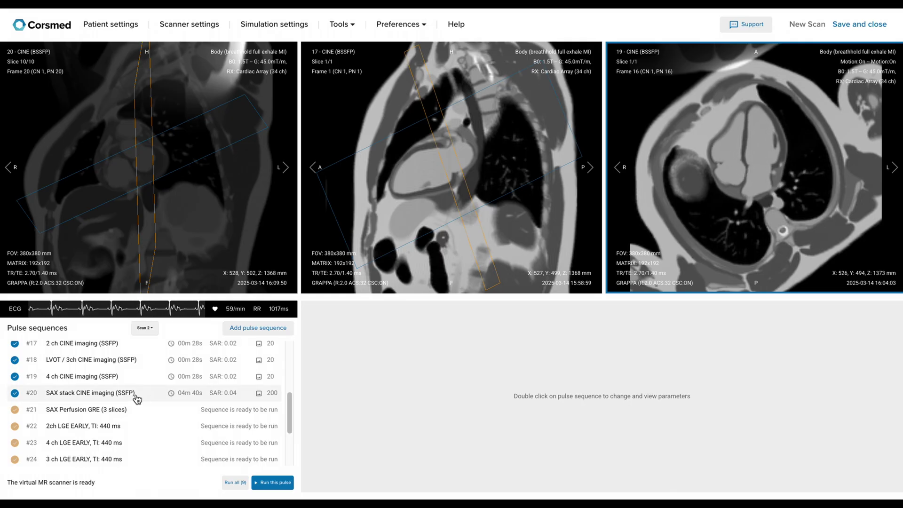
double_click(123, 414)
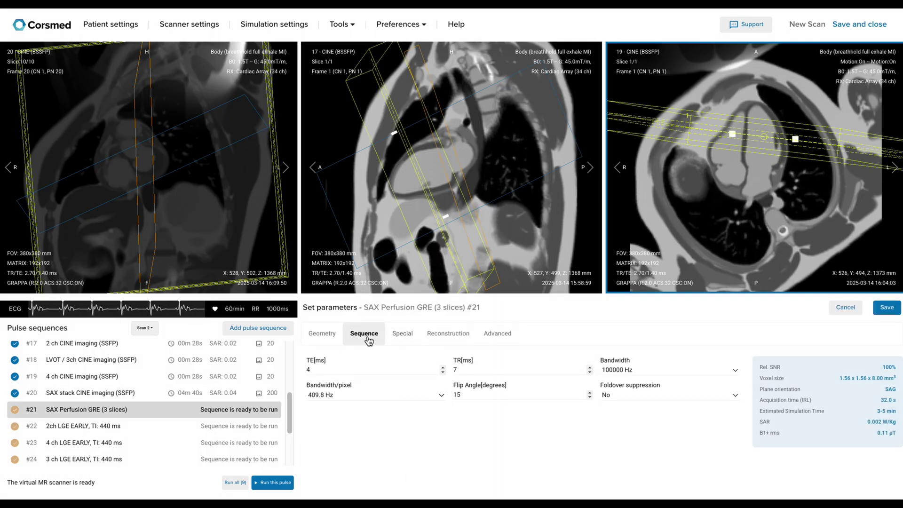
left_click(489, 331)
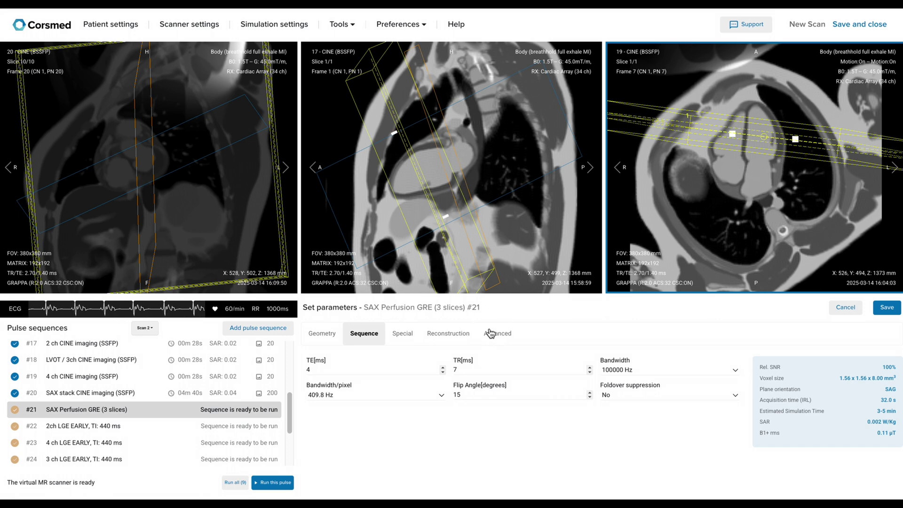
left_click(451, 334)
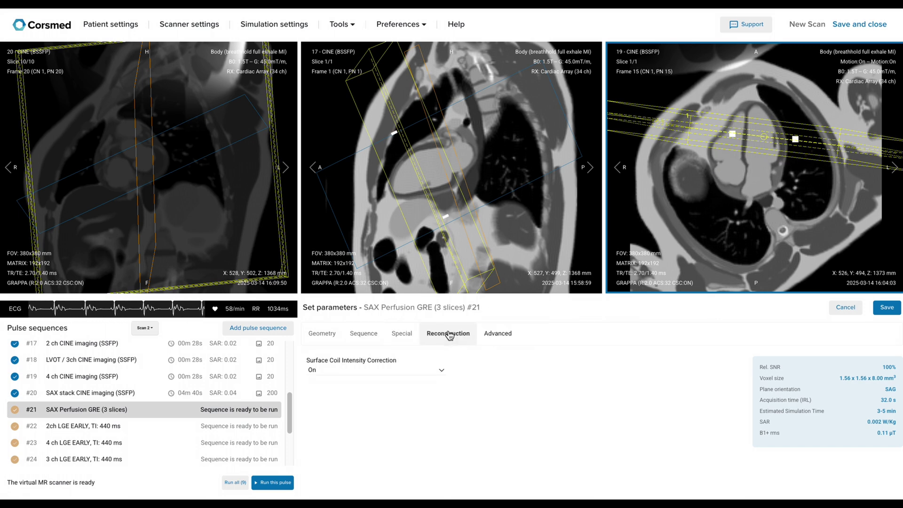
left_click(349, 337)
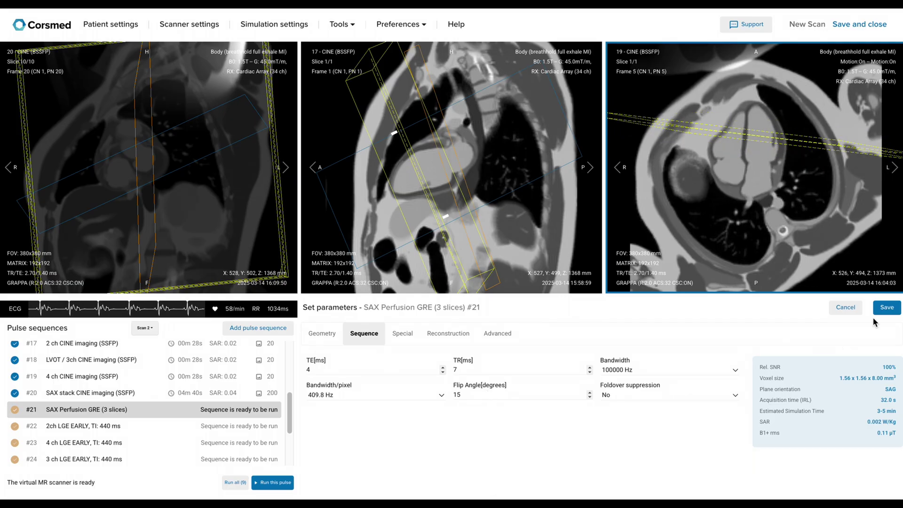
left_click(886, 309)
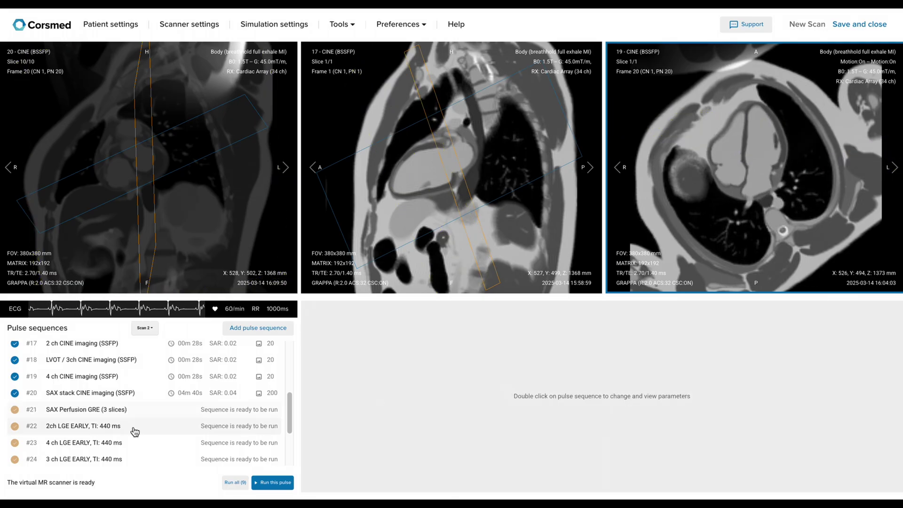
left_click(285, 486)
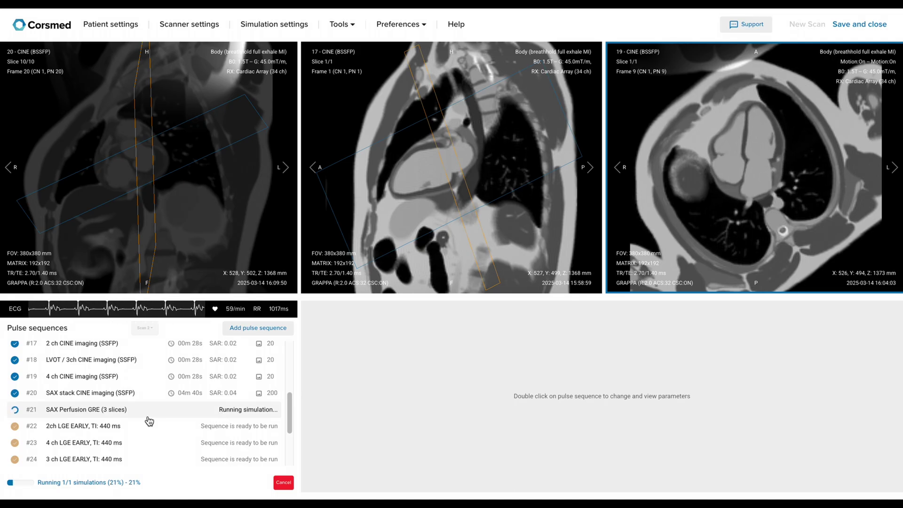
Step: Open 2ch LGE EARLY and copy all slice geometry from the 2 ch CINE sequence
double_click(131, 432)
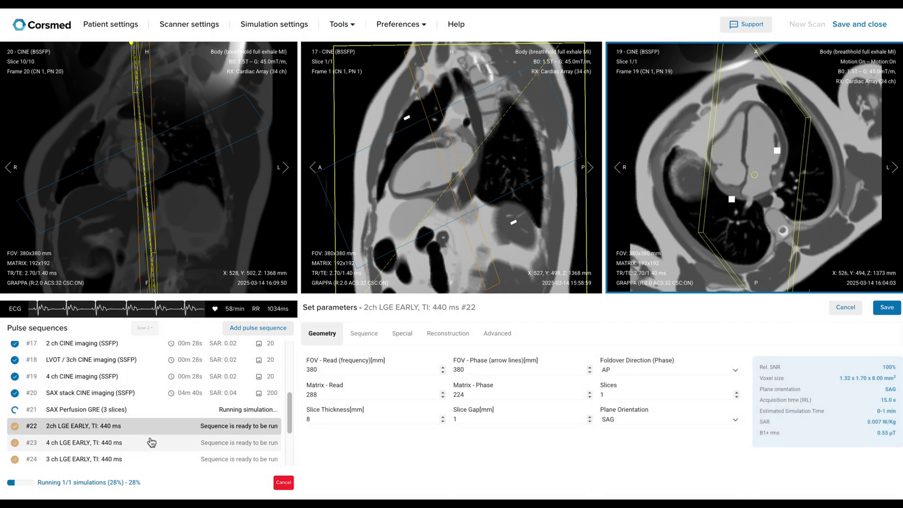
scroll(83, 434, "up", 1)
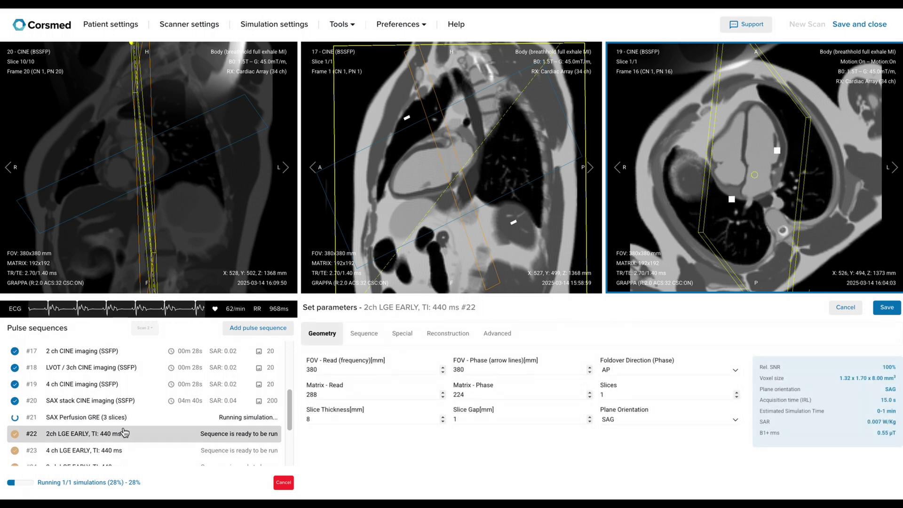
scroll(123, 433, "up", 1)
right_click(80, 359)
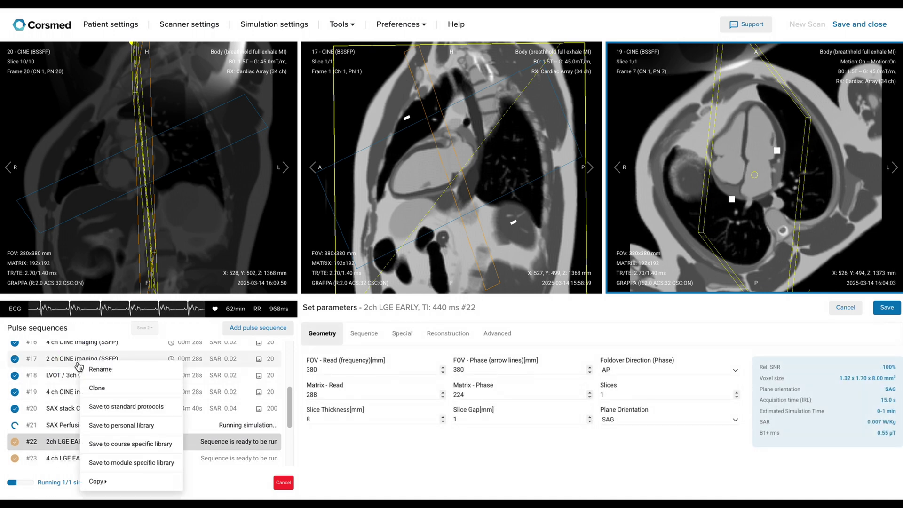
mouse_move(144, 479)
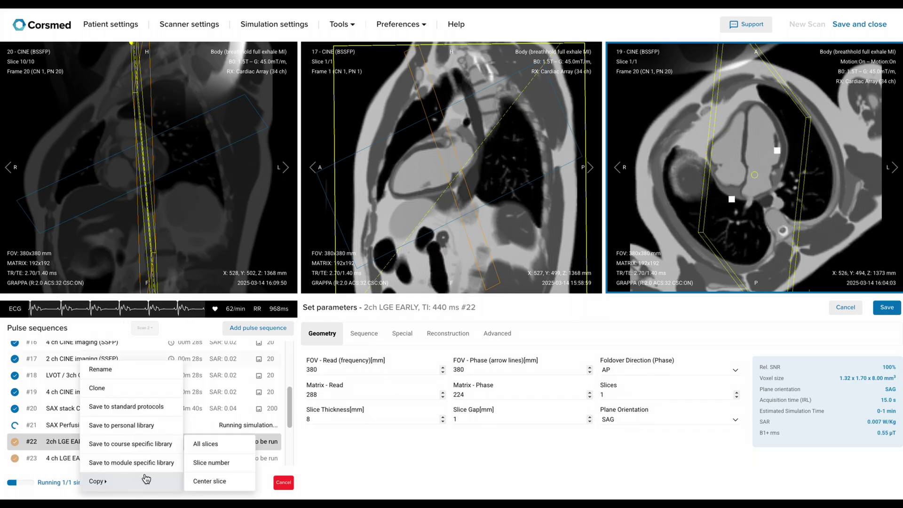
left_click(202, 457)
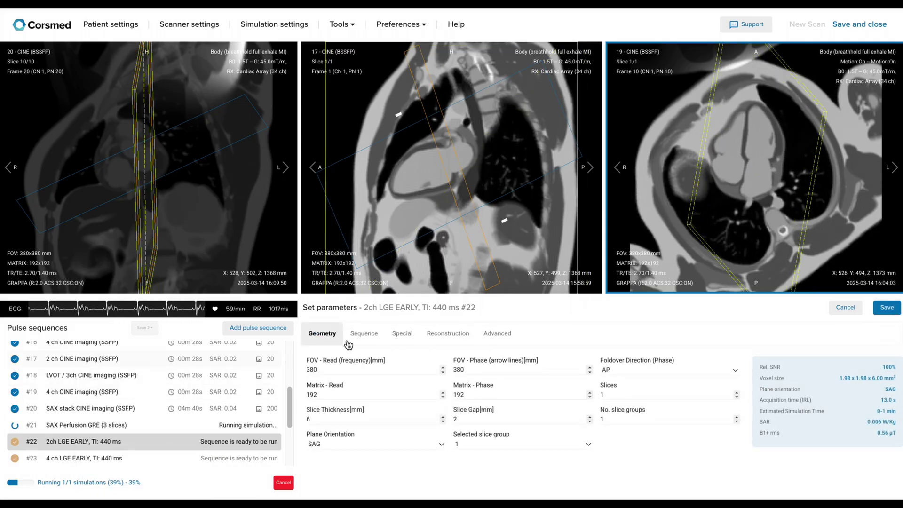
Step: Set inversion time 440 ms and 4 min after contrast, then save
left_click(360, 336)
left_click(400, 335)
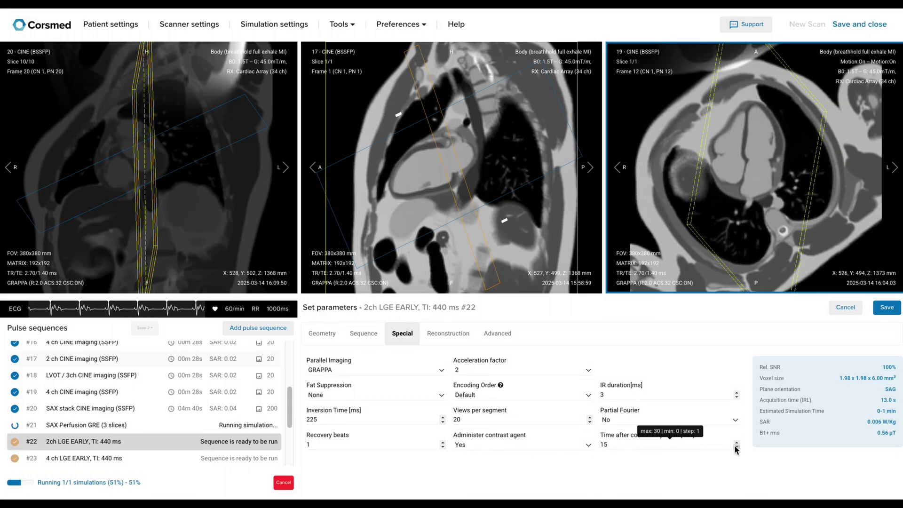
left_click_drag(636, 449, 582, 446)
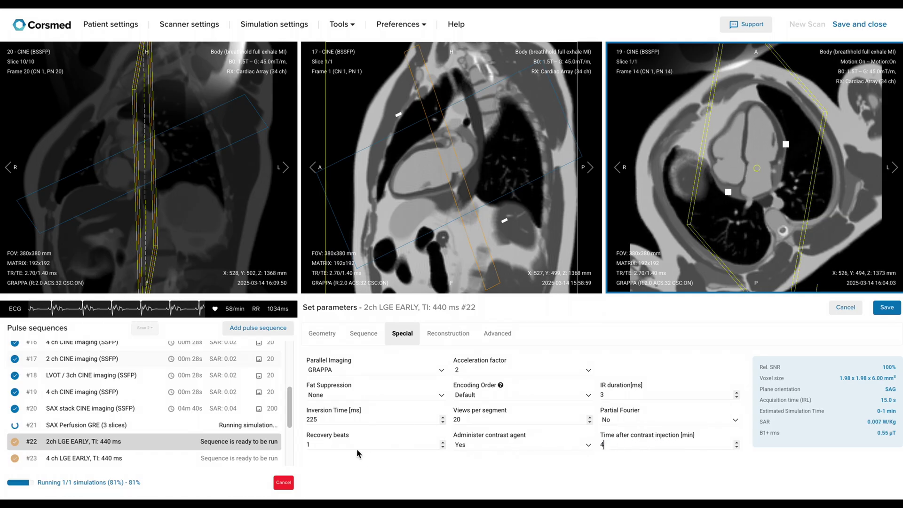
double_click(322, 420)
type("440")
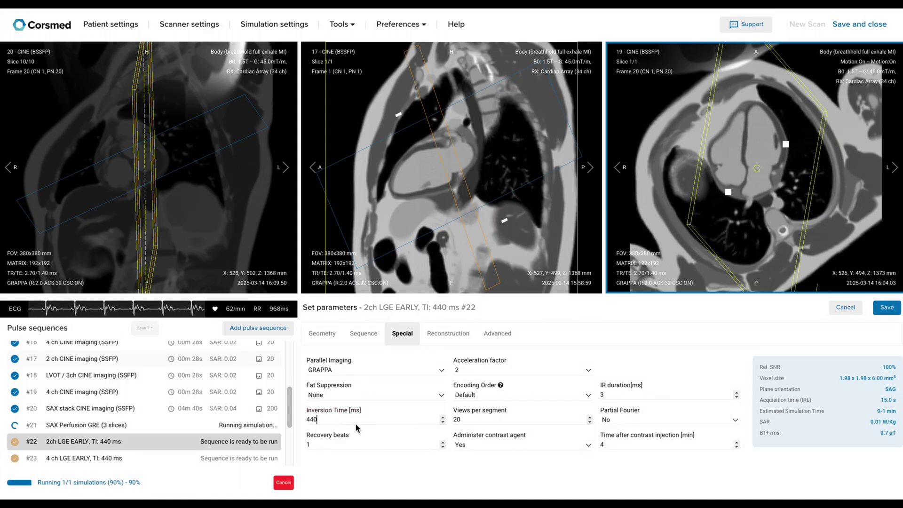
scroll(188, 423, "down", 1)
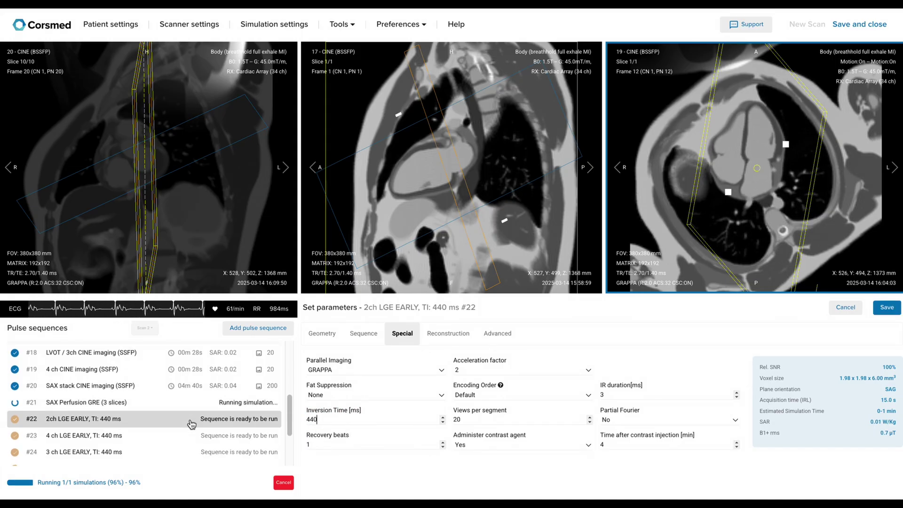
left_click(887, 311)
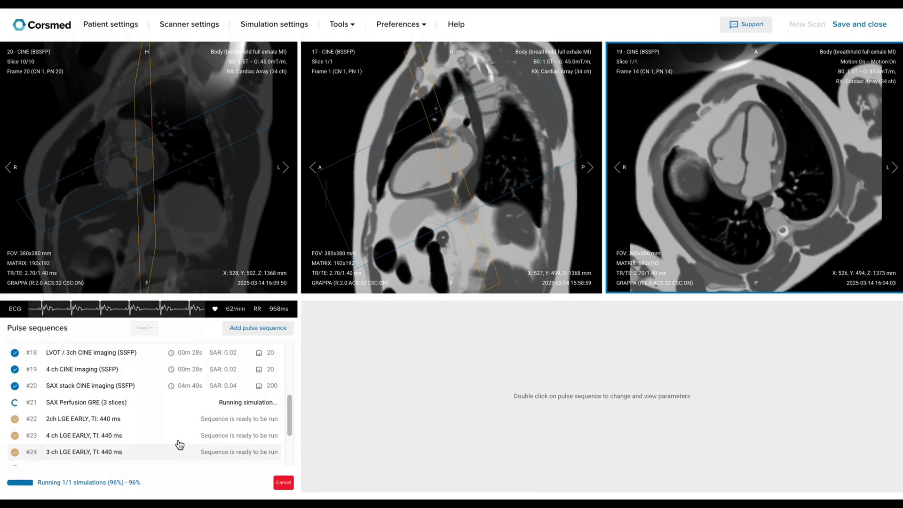
Step: Open 4 ch LGE EARLY and copy all slice geometry from a CINE sequence
double_click(145, 438)
right_click(145, 437)
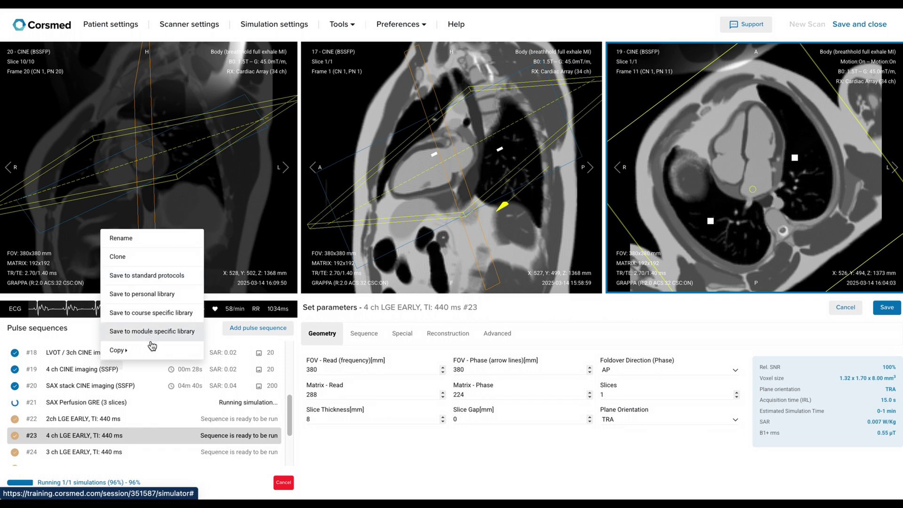
mouse_move(118, 350)
left_click(221, 348)
Step: Enter inversion time 440 ms and 4 min after contrast, then save the sequence
left_click(364, 334)
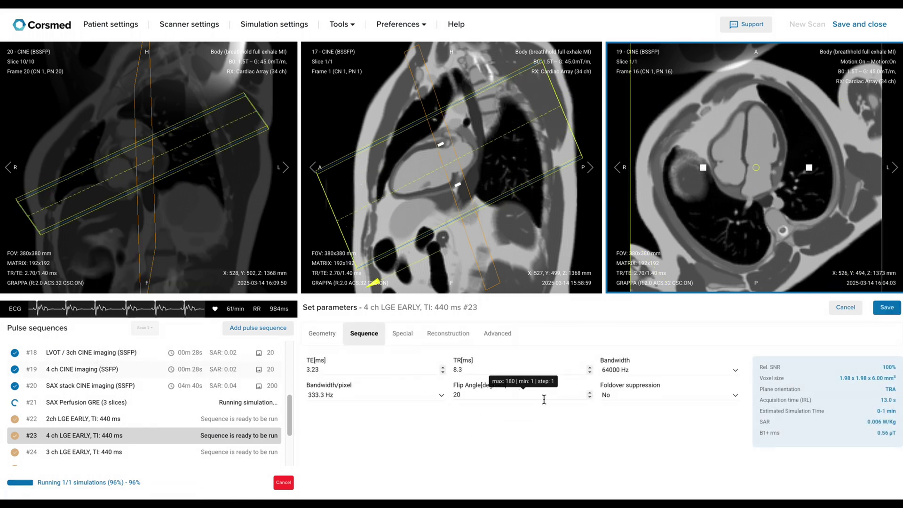
left_click(407, 339)
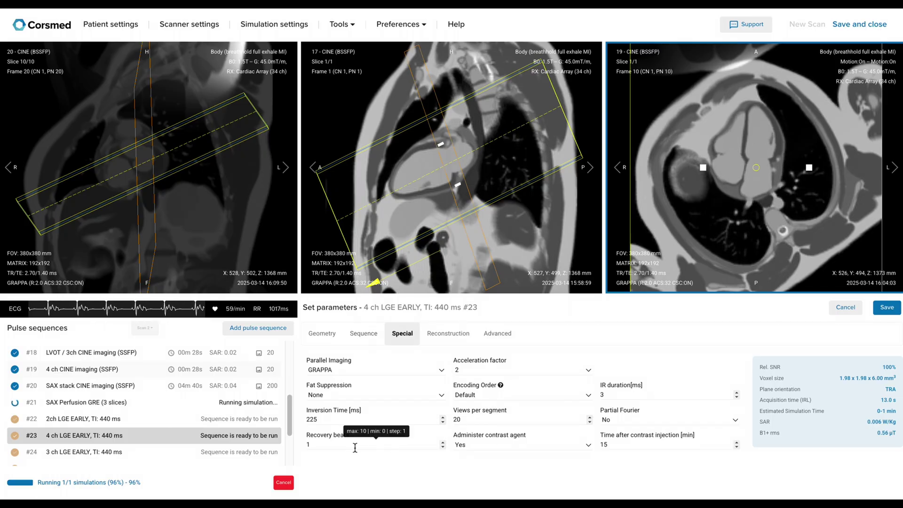
double_click(352, 418)
type("44")
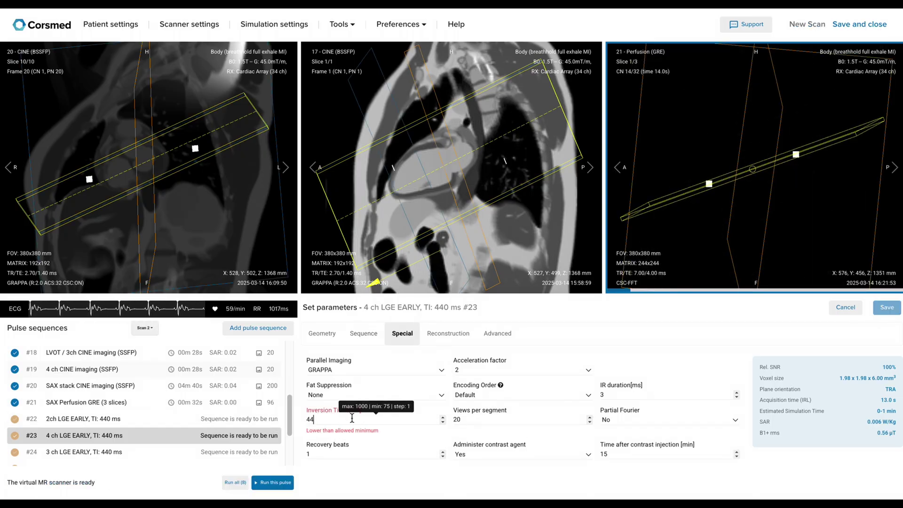
type("0")
double_click(628, 444)
type("4")
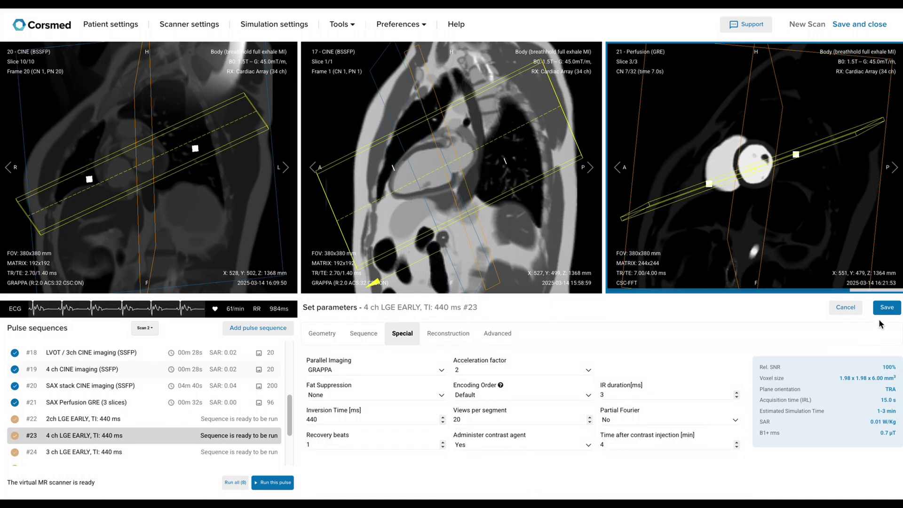
left_click(886, 307)
scroll(109, 452, "down", 2)
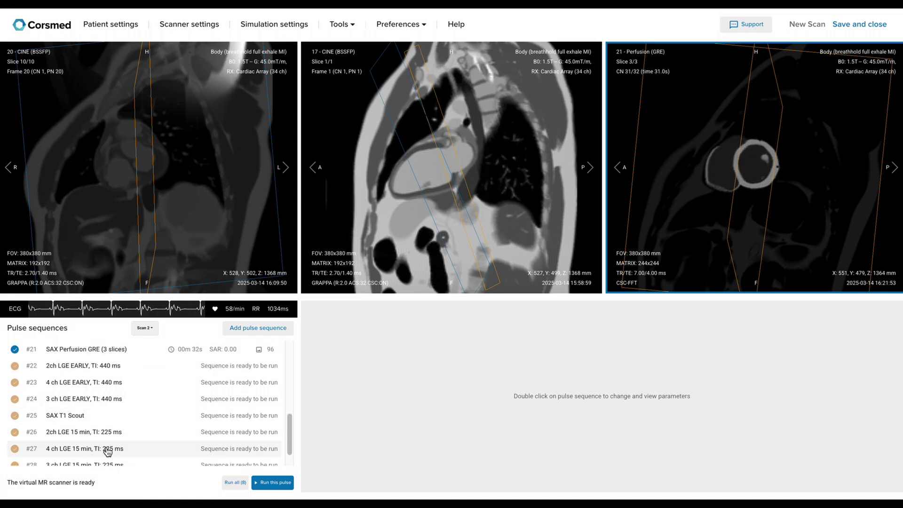
Step: Copy all CINE slice geometry into the 3 ch LGE EARLY sequence
double_click(91, 405)
scroll(94, 412, "up", 3)
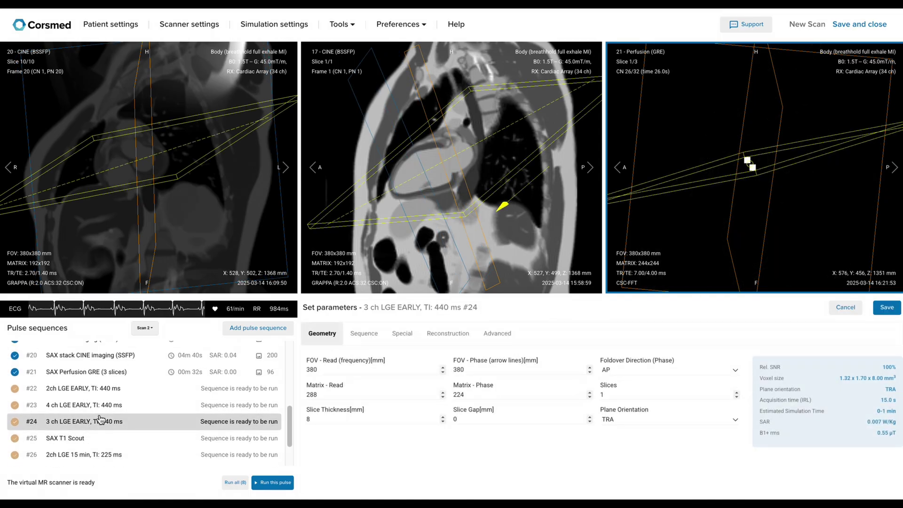
right_click(88, 364)
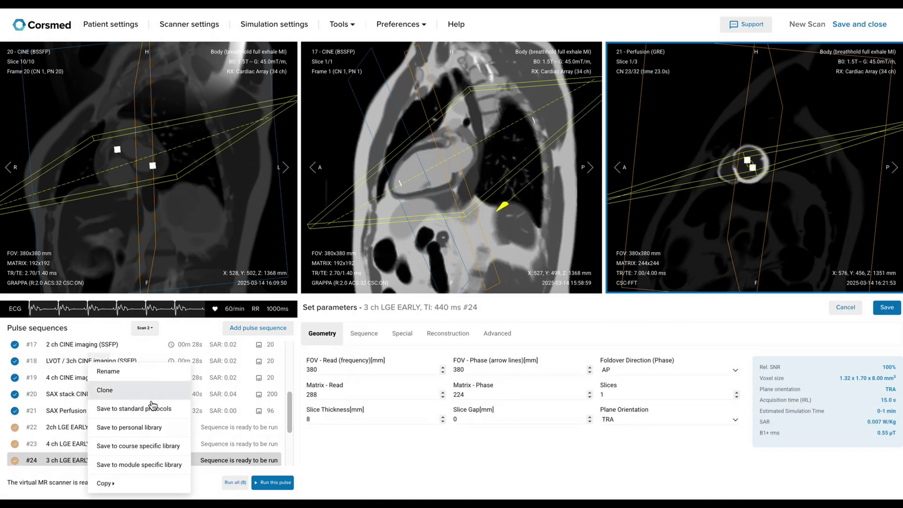
mouse_move(141, 484)
left_click(220, 446)
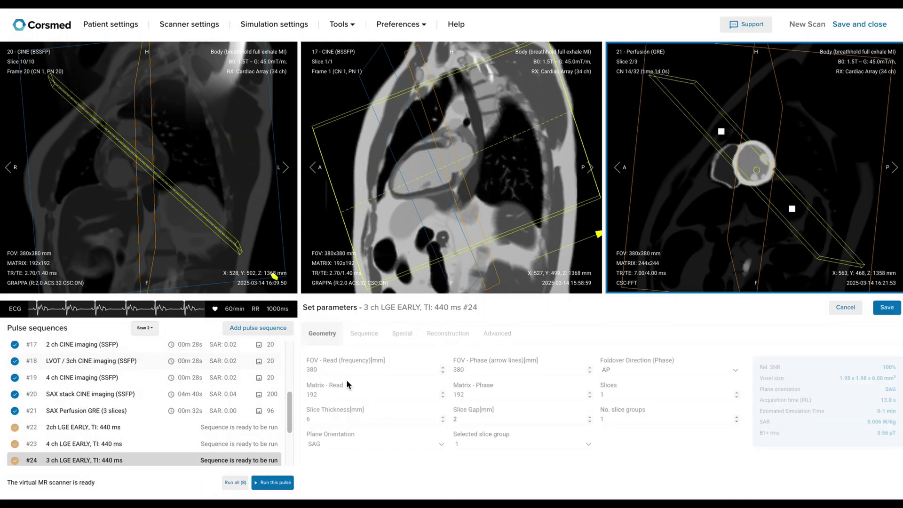
Step: Set inversion time to 440 ms and time after contrast to 4 min, then save
left_click(377, 334)
left_click(402, 333)
double_click(340, 418)
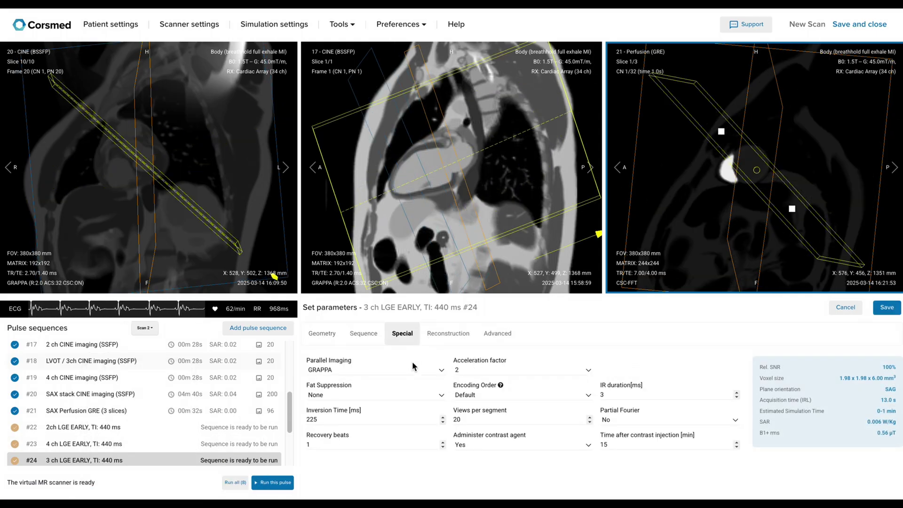
type("440")
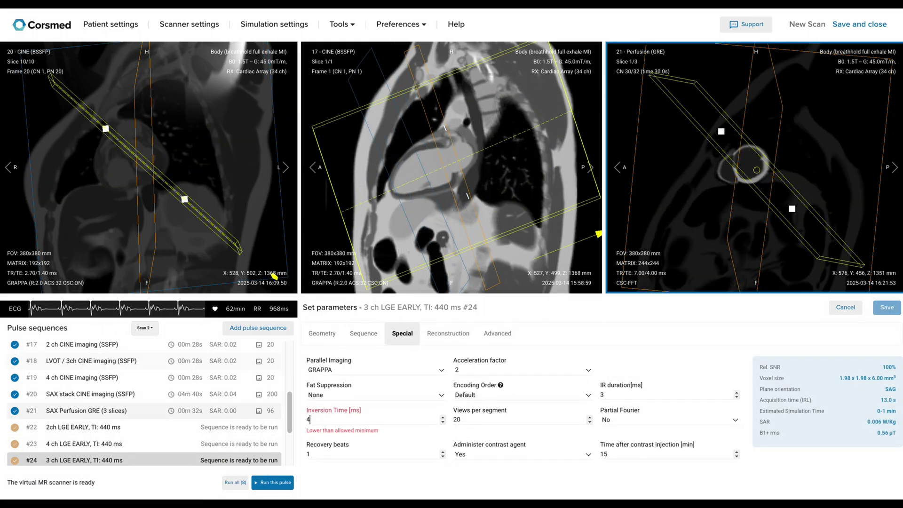
key("Tab")
key("Tab")
key("Tab")
key("Tab")
key("Tab")
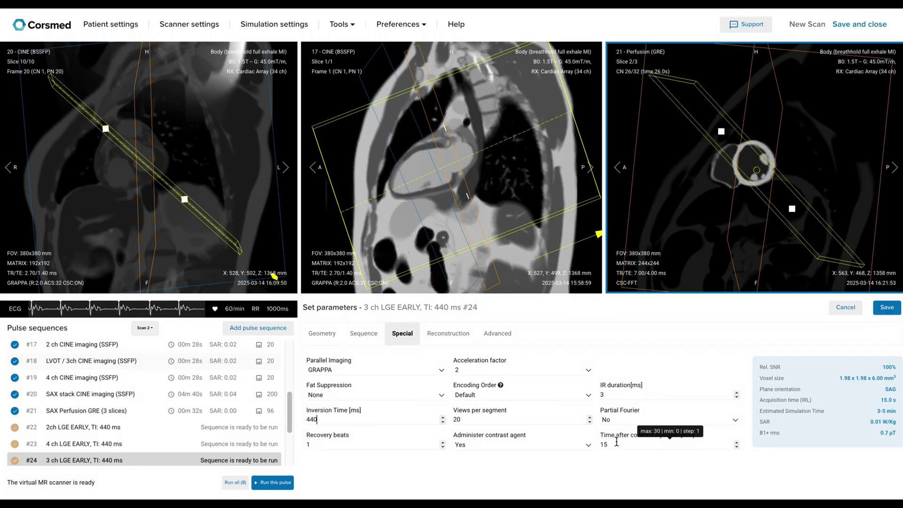
type("4")
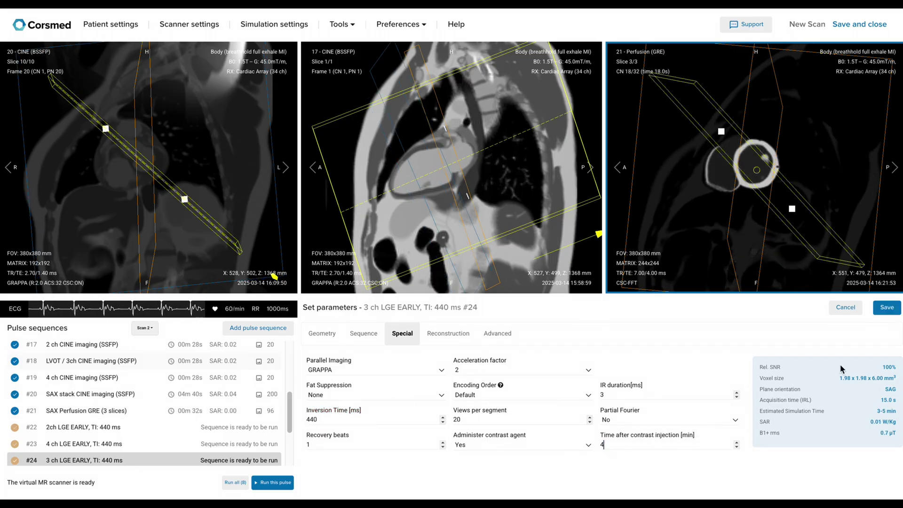
left_click(887, 307)
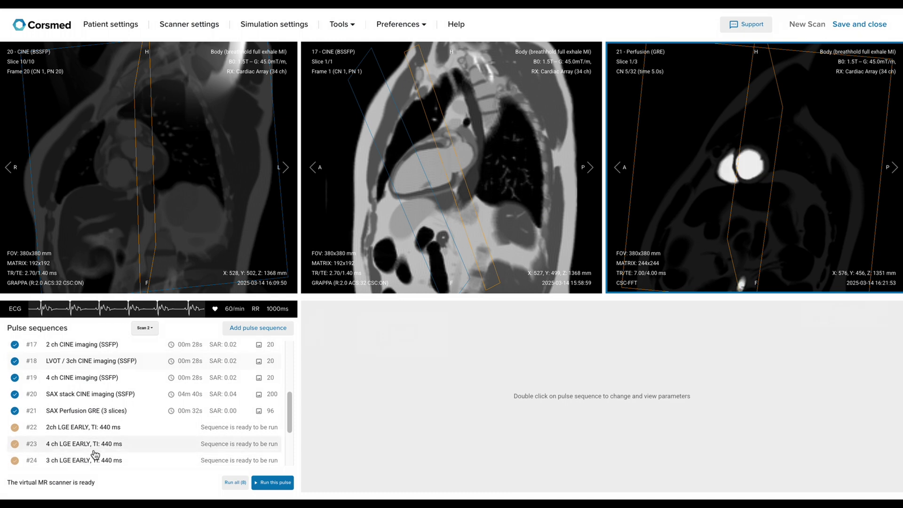
scroll(134, 456, "down", 1)
Step: Run the simulation for 2ch LGE EARLY (#22)
left_click(272, 482)
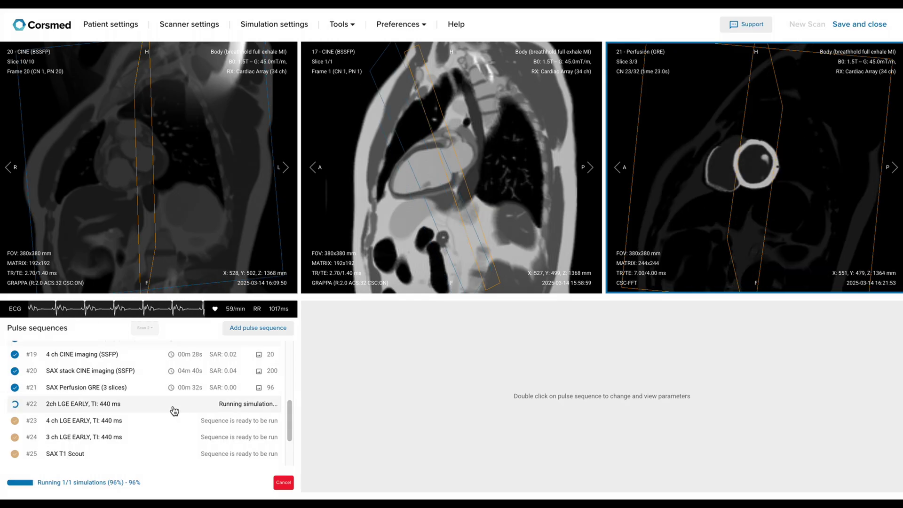
Step: Copy the middle view's image position into the SAX T1 Scout settings
double_click(87, 454)
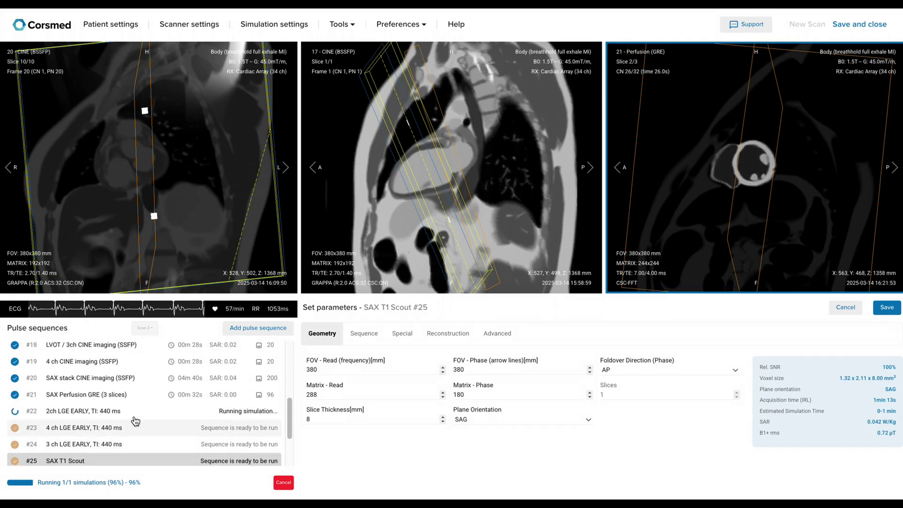
scroll(127, 418, "up", 1)
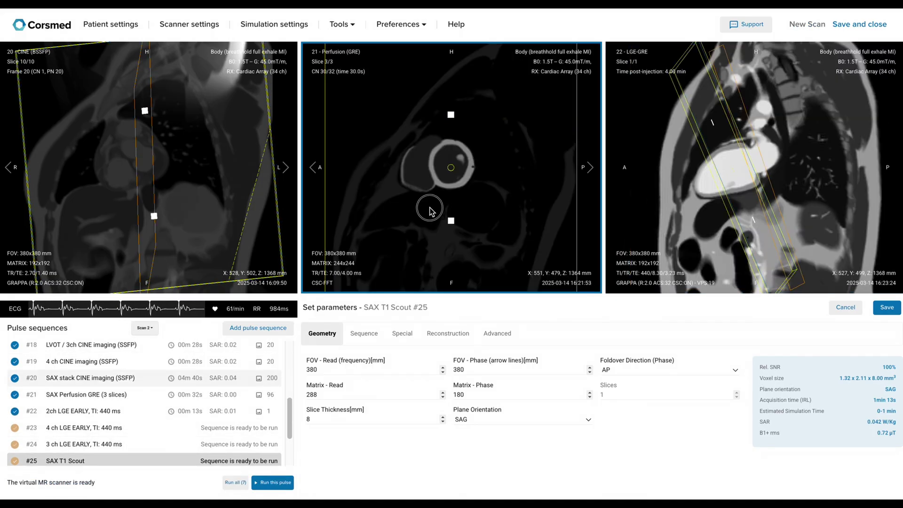
scroll(476, 214, "down", 5)
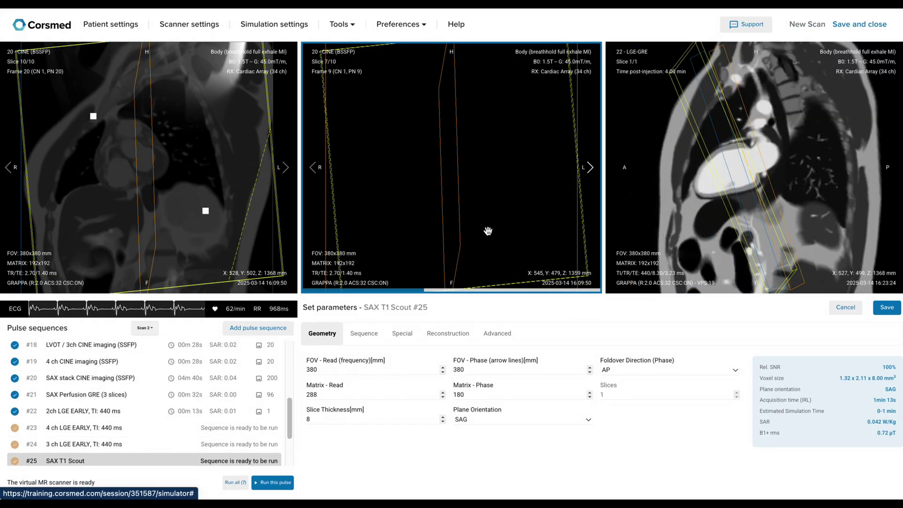
scroll(488, 231, "up", 2)
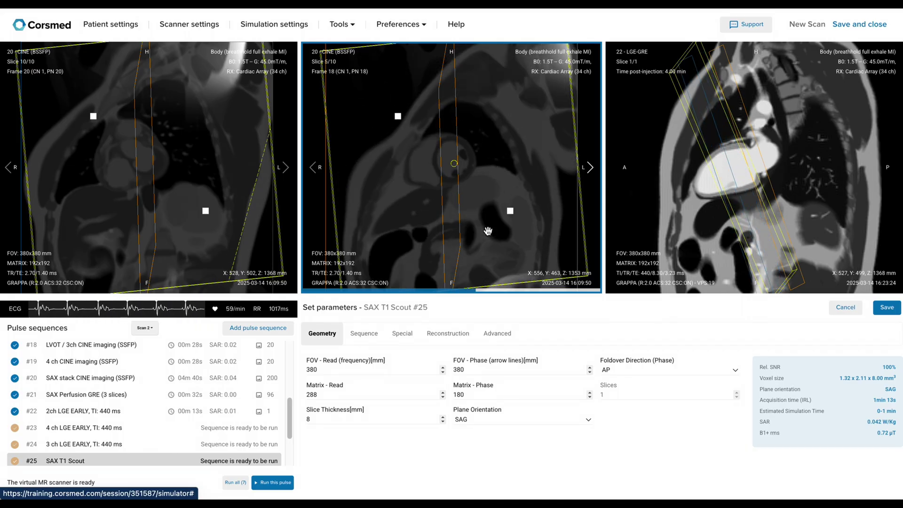
right_click(497, 195)
left_click(545, 235)
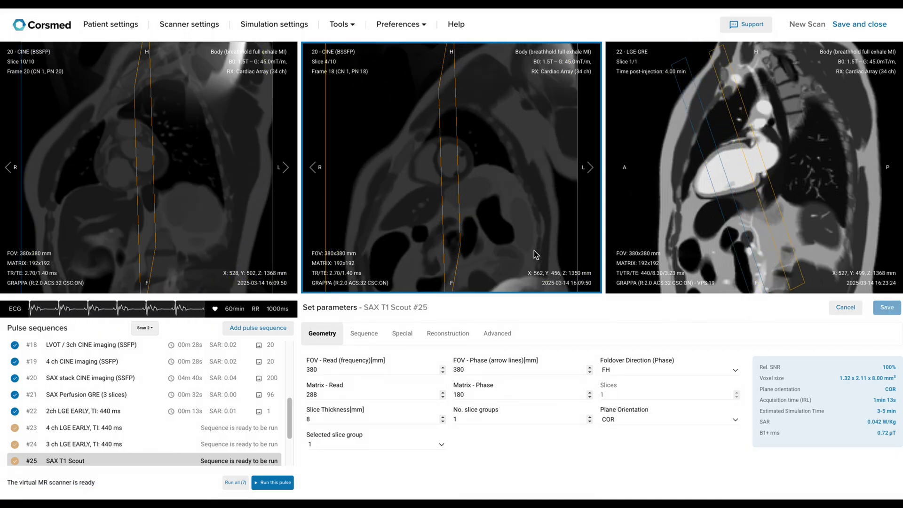
Step: Copy the SAX Perfusion GRE (#21) centre slice geometry onto SAX T1 Scout
right_click(499, 217)
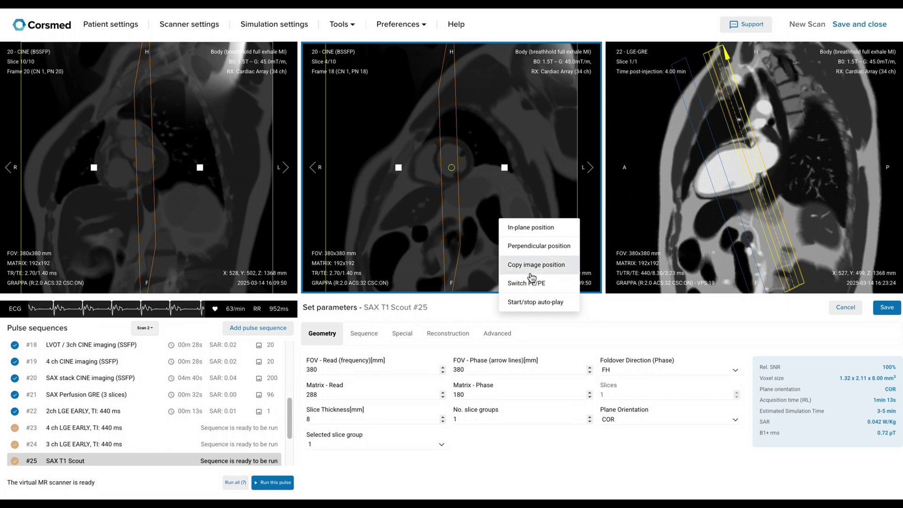
right_click(90, 397)
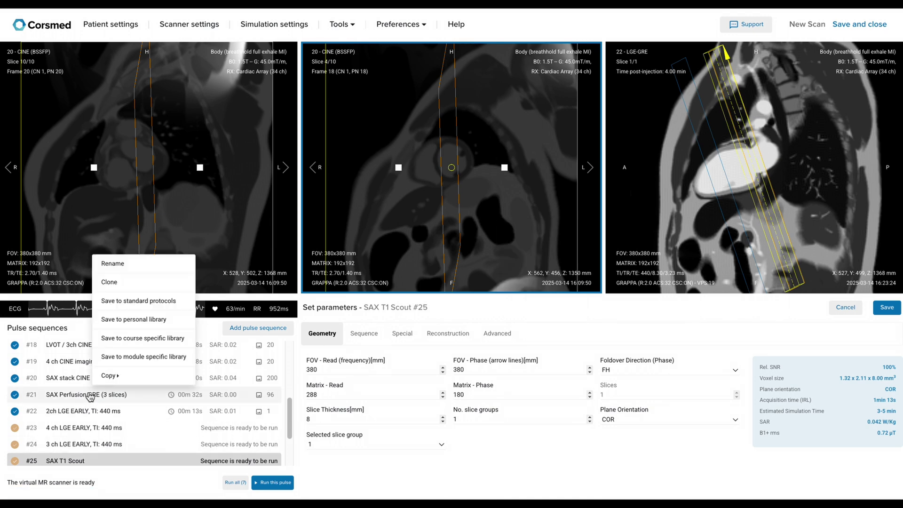
right_click(65, 381)
mouse_move(94, 359)
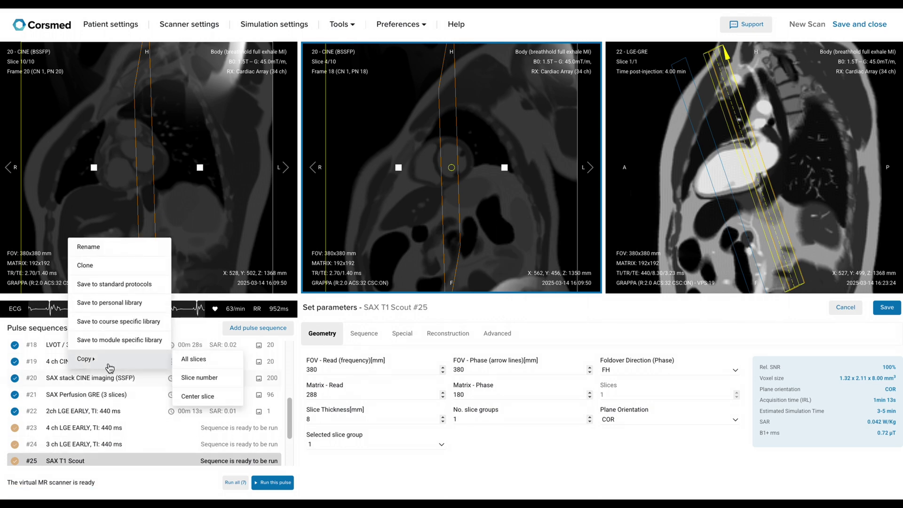
left_click(208, 396)
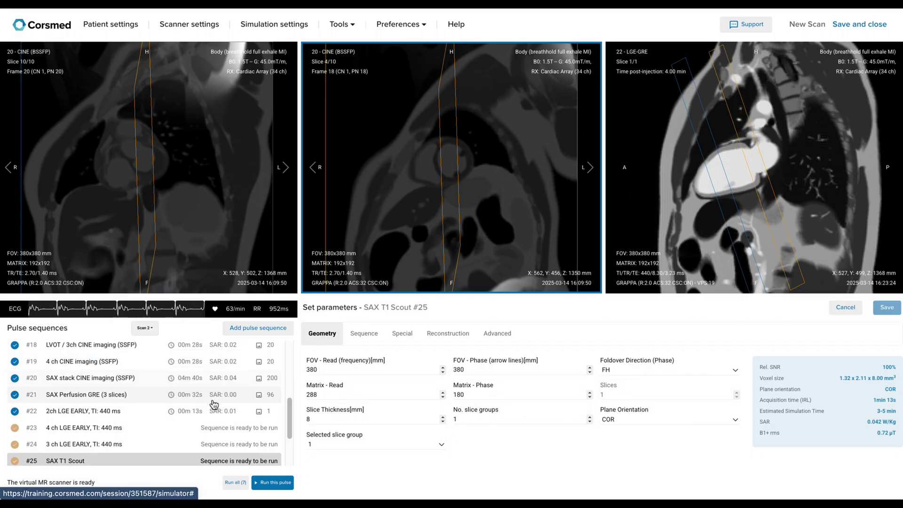
Step: Shift the scout slab up along the heart, check the Special settings, and close the editor
left_click(719, 169)
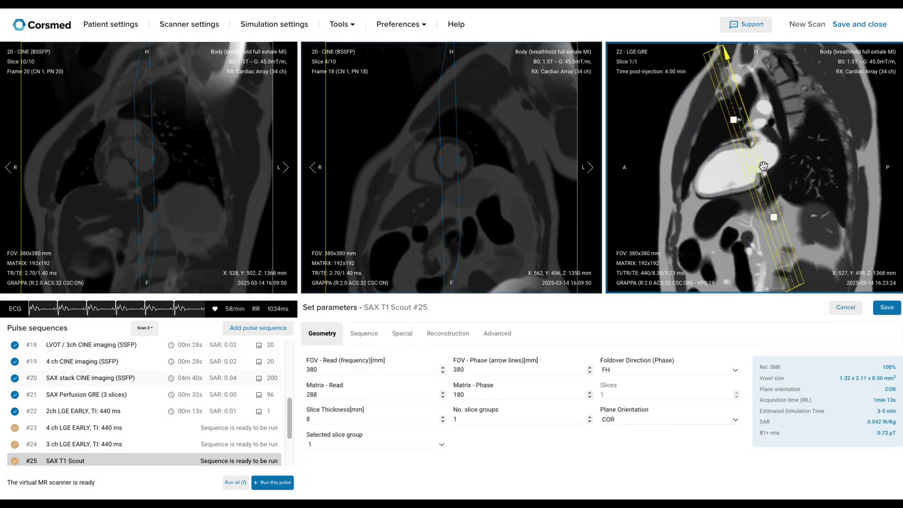
left_click_drag(760, 166, 734, 176)
left_click(404, 336)
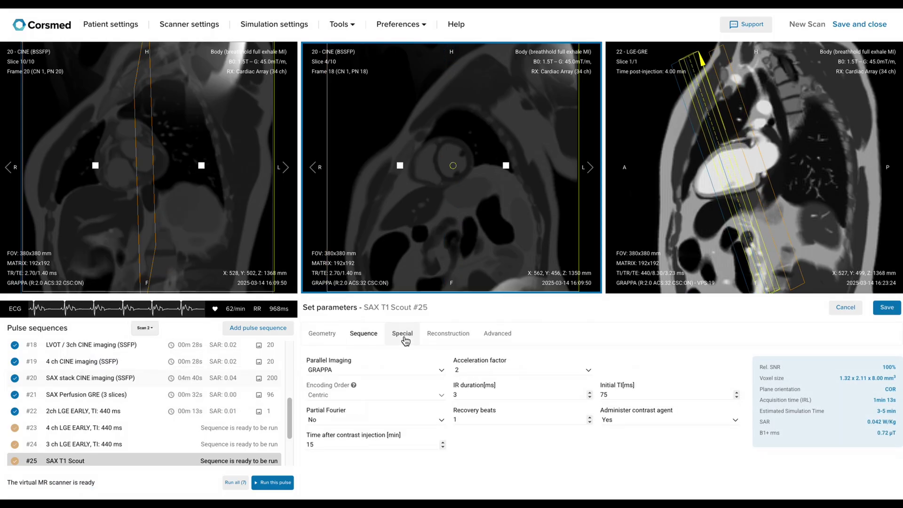
scroll(165, 420, "down", 3)
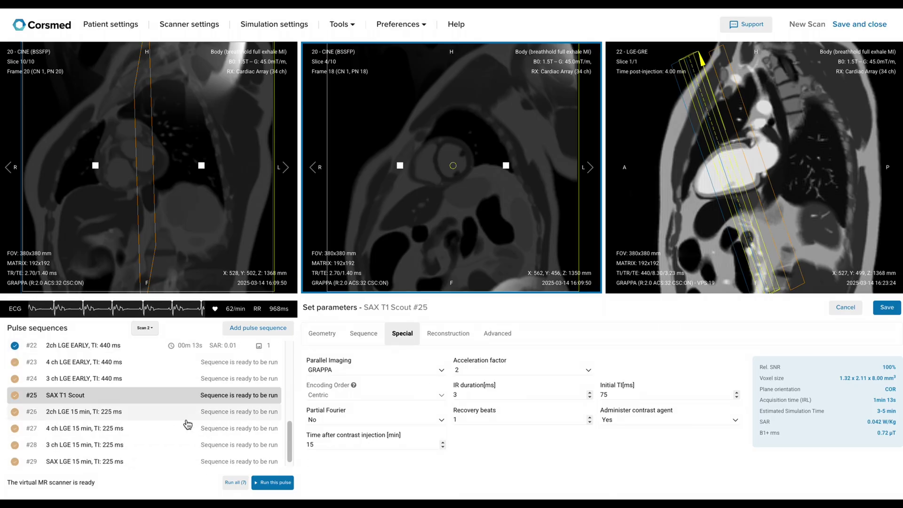
key("Escape")
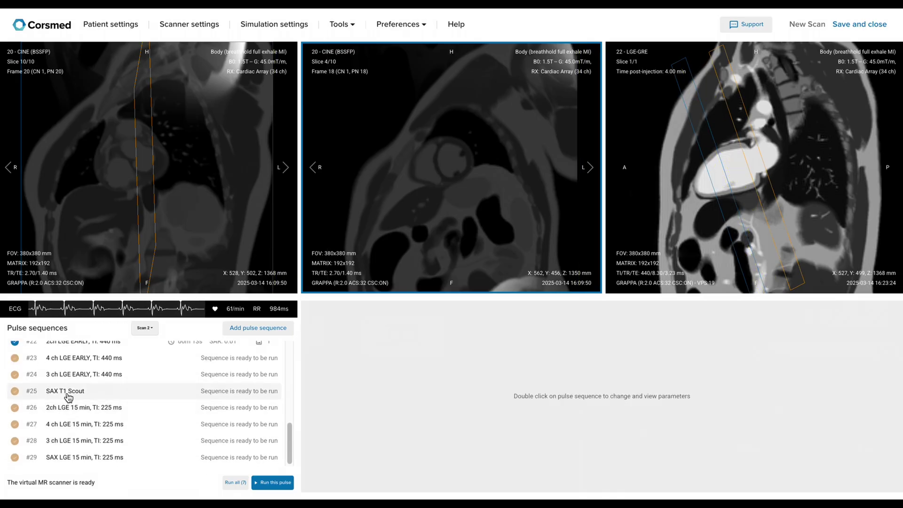
Step: Run all ready sequences and copy all 2ch LGE EARLY slice positions into 2ch LGE 15 min
left_click(235, 482)
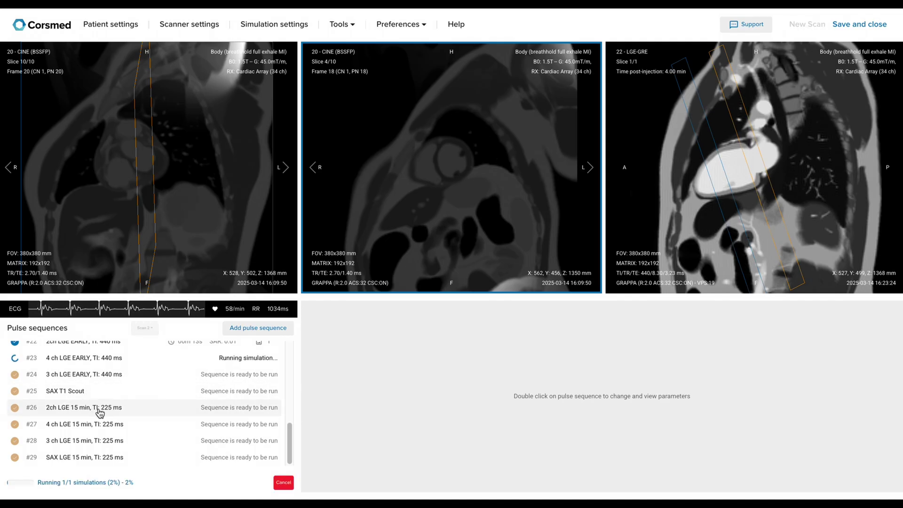
double_click(99, 412)
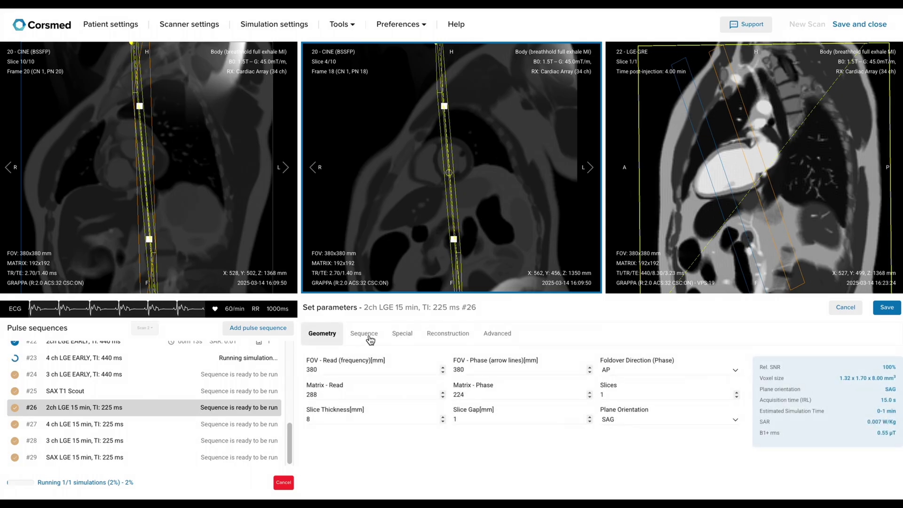
scroll(75, 371, "up", 1)
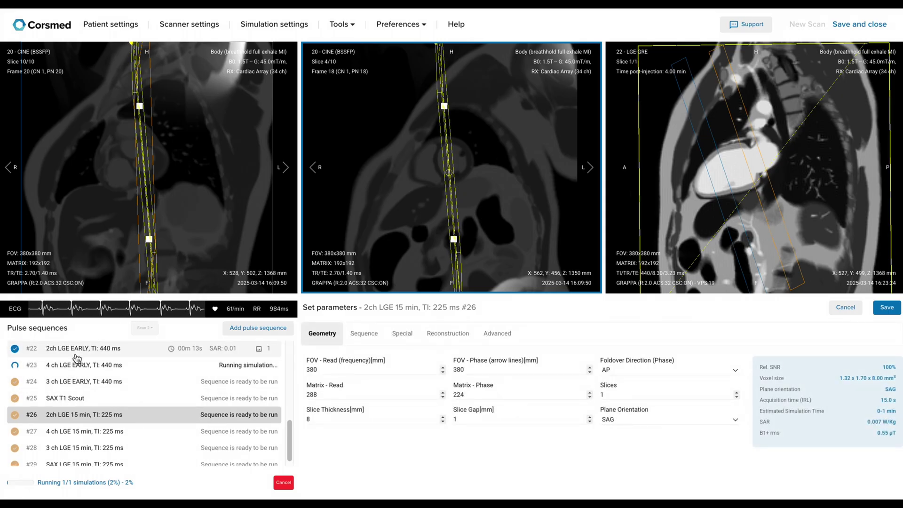
right_click(94, 352)
mouse_move(170, 471)
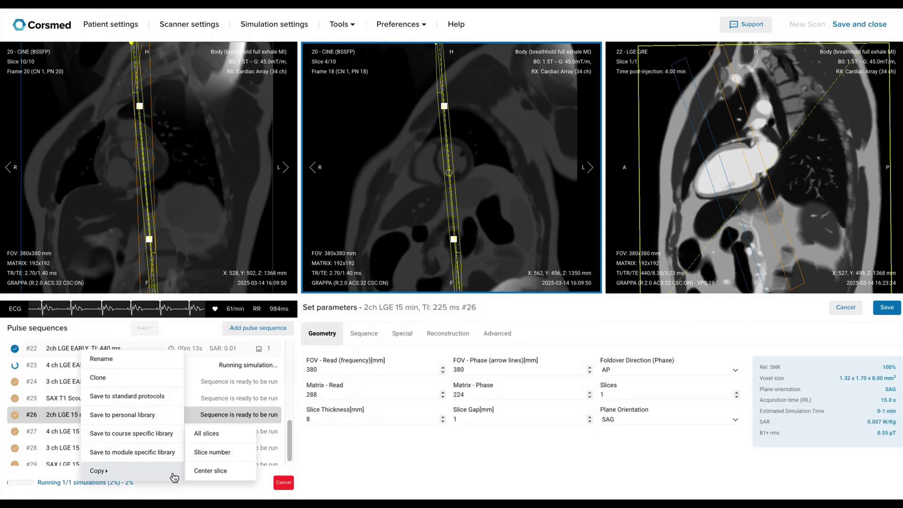
left_click(224, 442)
left_click(379, 340)
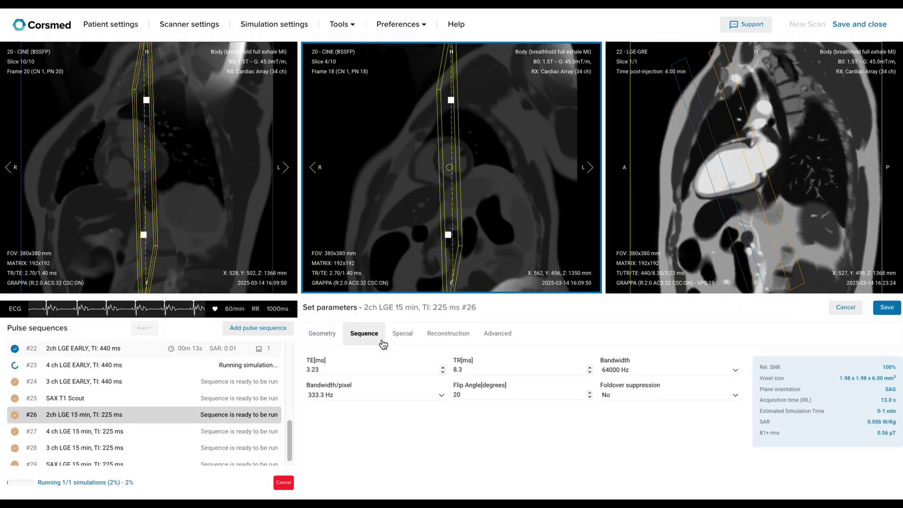
left_click(409, 336)
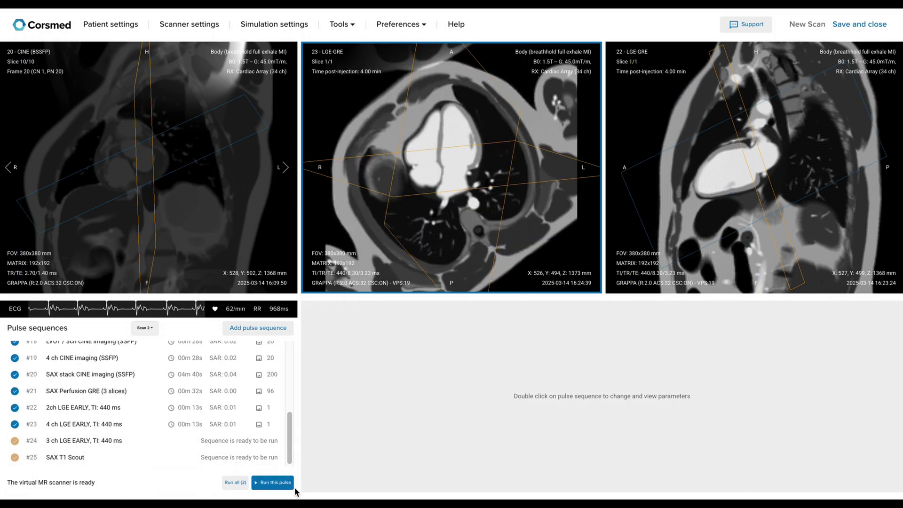
Step: Run all (2) to simulate 3 ch LGE EARLY and SAX T1 Scout, then reopen 2ch LGE 15 min
left_click(230, 483)
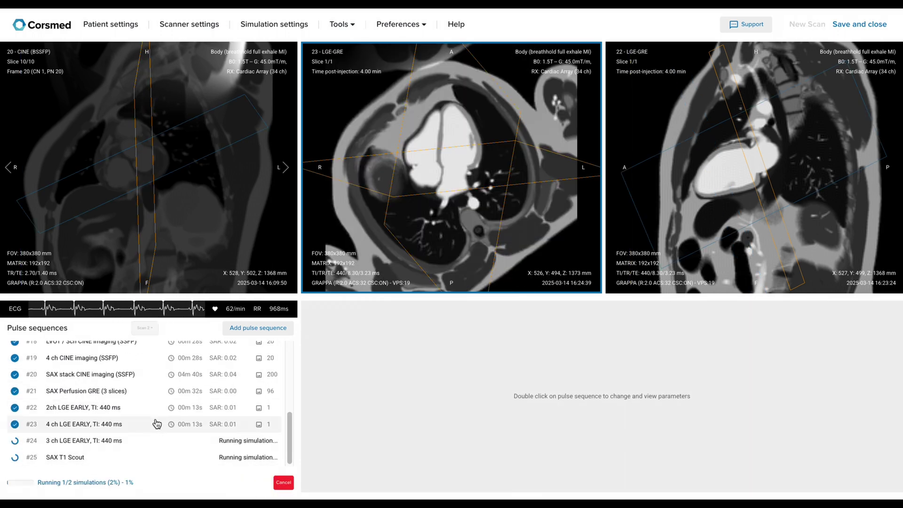
scroll(155, 423, "down", 2)
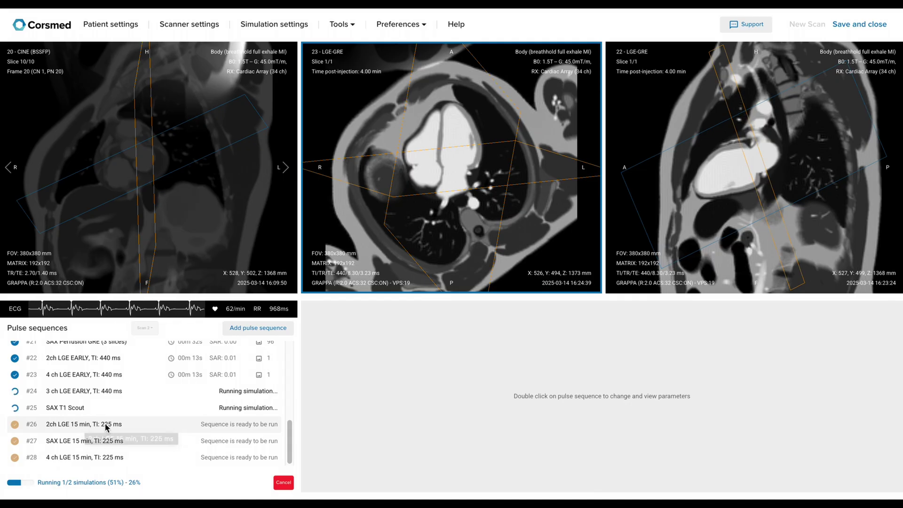
double_click(72, 429)
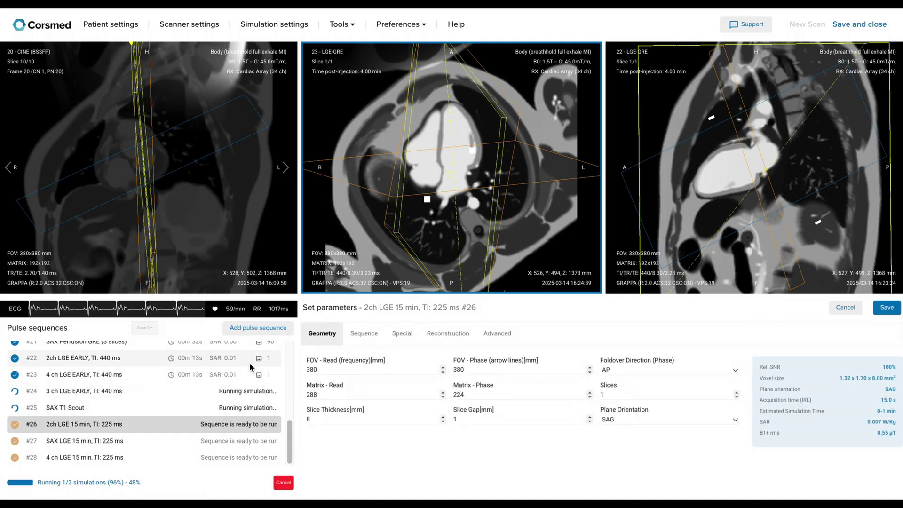
Step: Show 2ch and 4 ch LGE EARLY images in the left and middle viewers, then close 2ch LGE 15 min
left_click_drag(259, 360, 215, 218)
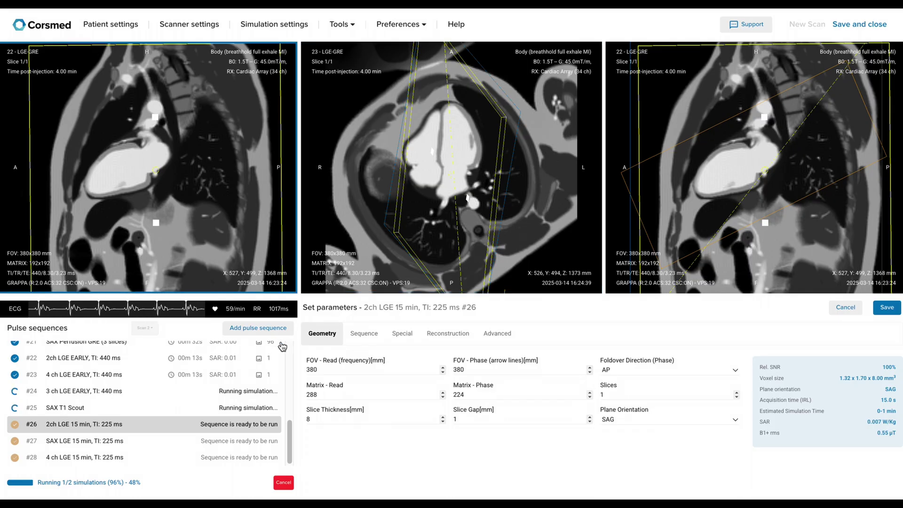
left_click_drag(259, 376, 444, 213)
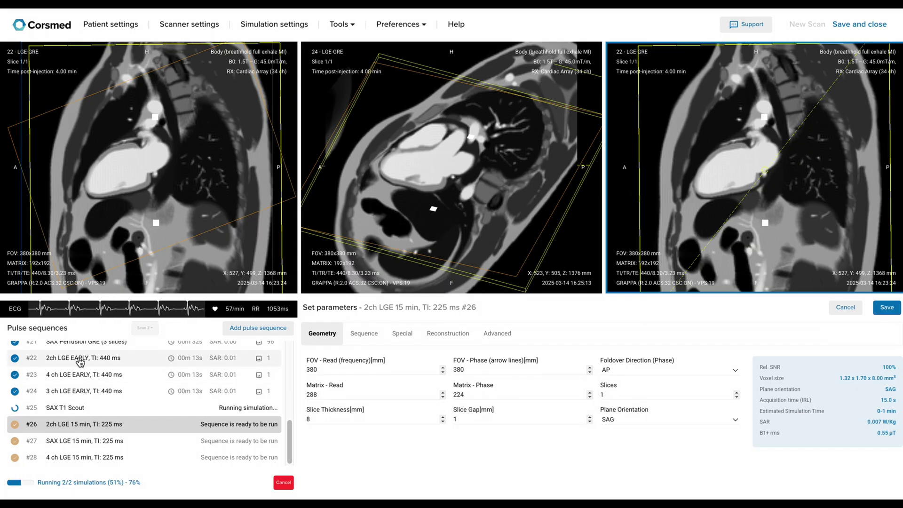
left_click(108, 426)
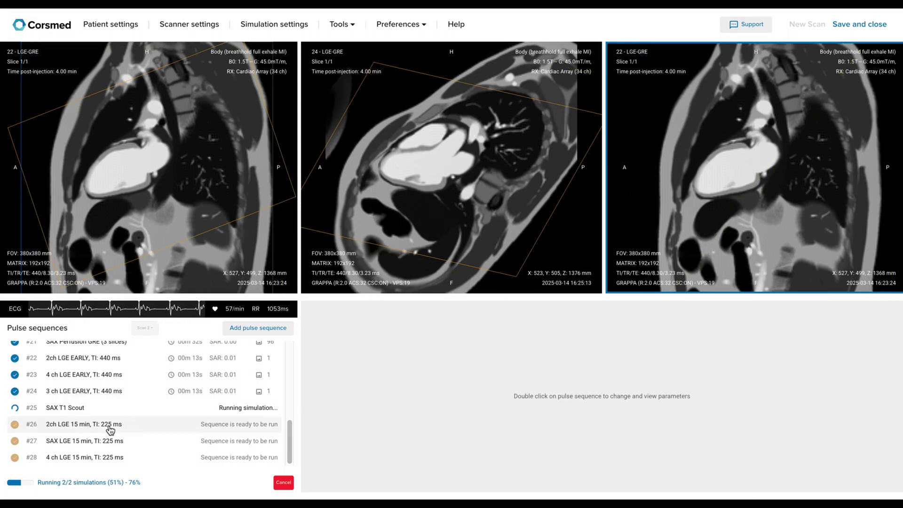
Step: Copy 4 ch LGE EARLY slice geometry into 4 ch LGE 15 min, save it, and clone it as #28
double_click(88, 442)
right_click(96, 375)
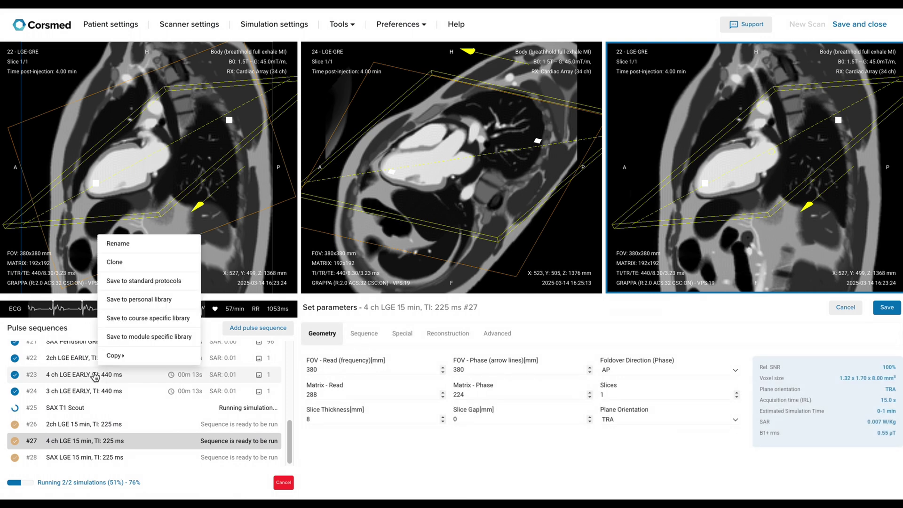
mouse_move(147, 355)
left_click(231, 356)
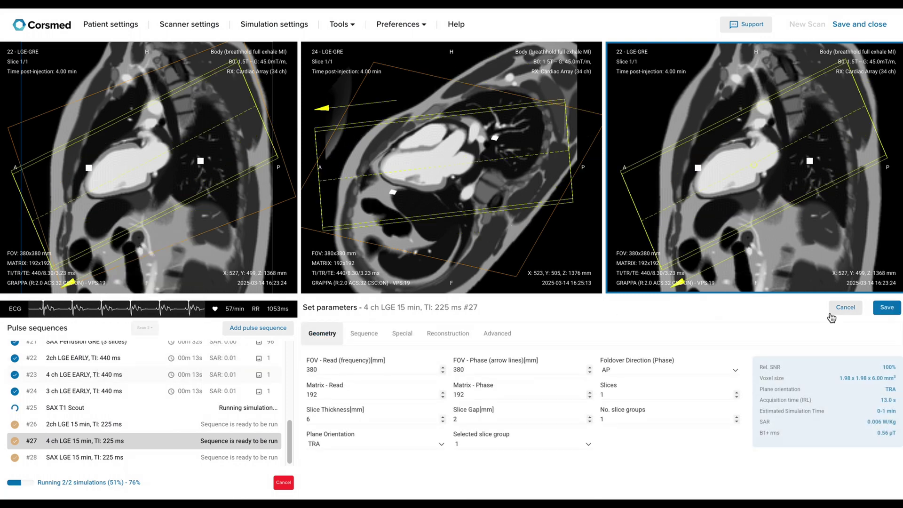
left_click(887, 308)
right_click(92, 440)
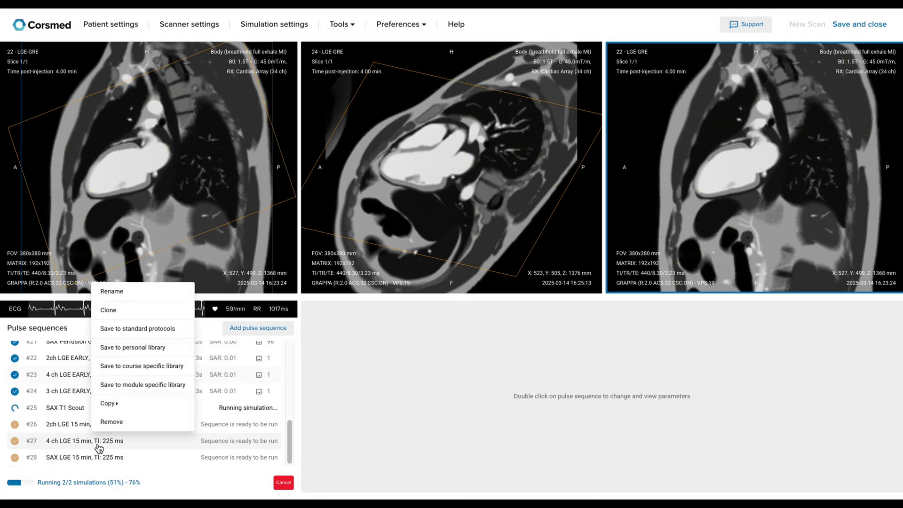
left_click(132, 330)
Step: Place the clone below #27, copy slice geometry onto it, and save
left_click_drag(97, 464, 95, 446)
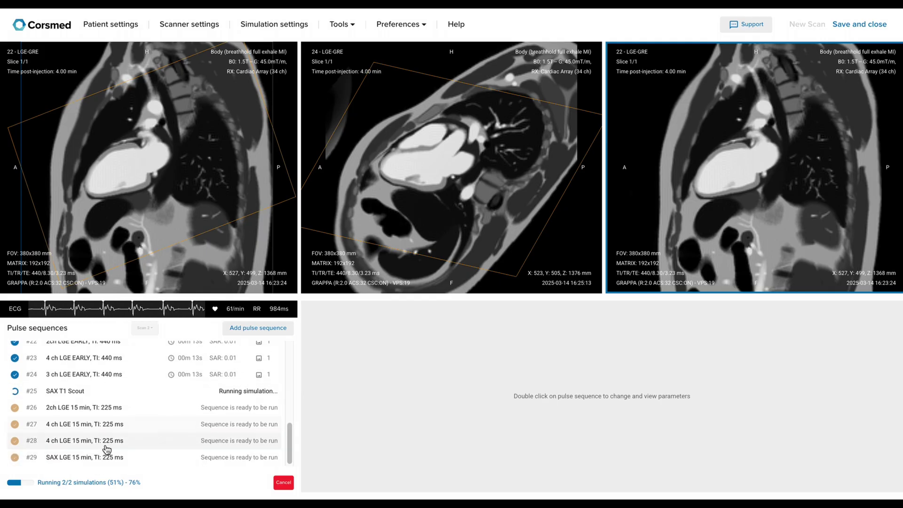
double_click(97, 445)
right_click(83, 366)
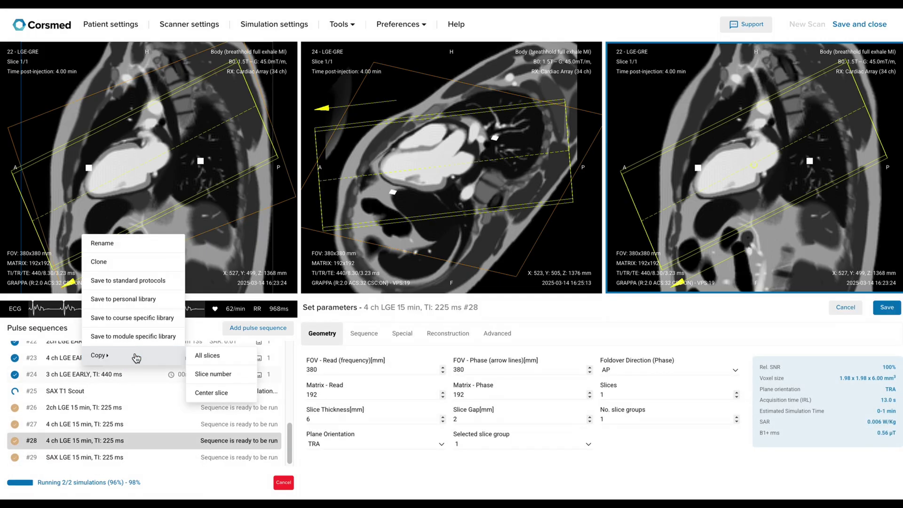
left_click(133, 354)
left_click(886, 307)
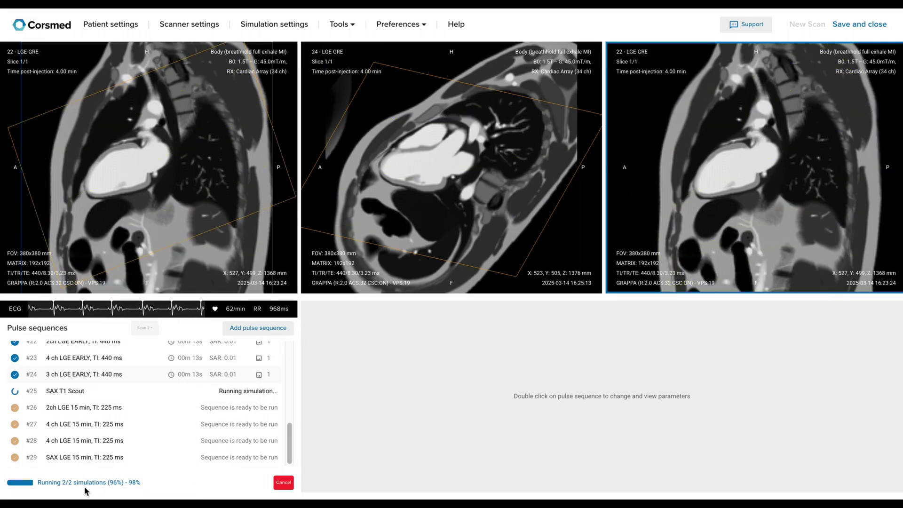
Step: Rename the clone to '3 ch LGE 15 min, TI: 225 ms' and open SAX LGE 15 min settings
right_click(78, 445)
left_click(100, 291)
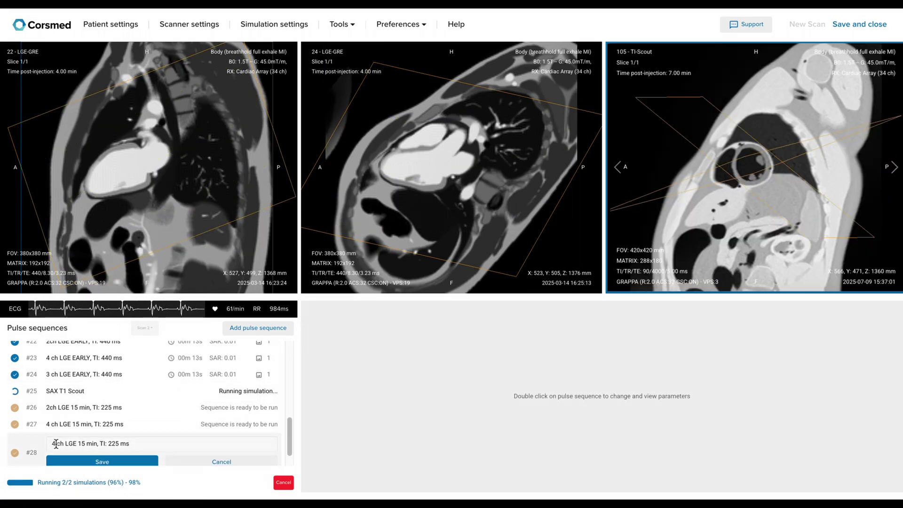
left_click(107, 461)
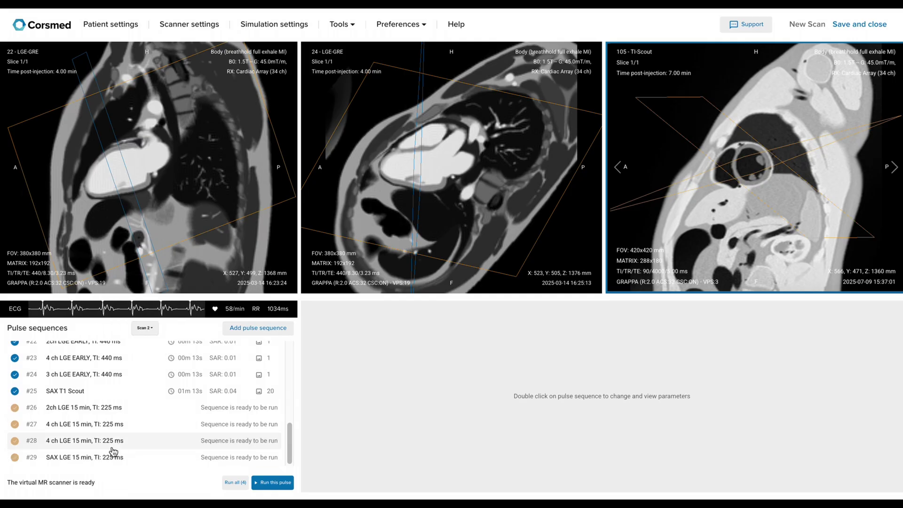
double_click(97, 460)
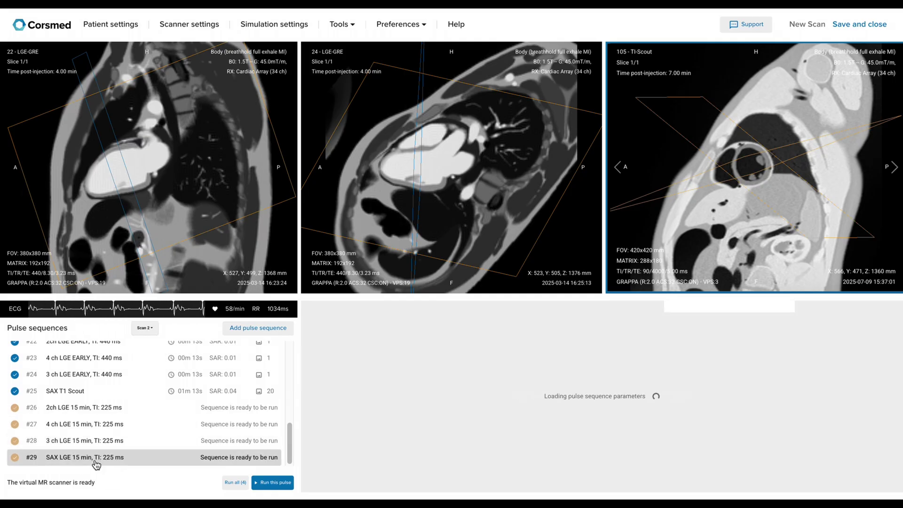
Step: Copy all CINE slice positions onto SAX LGE 15 min, then open Tools > Image viewer
scroll(96, 447, "up", 4)
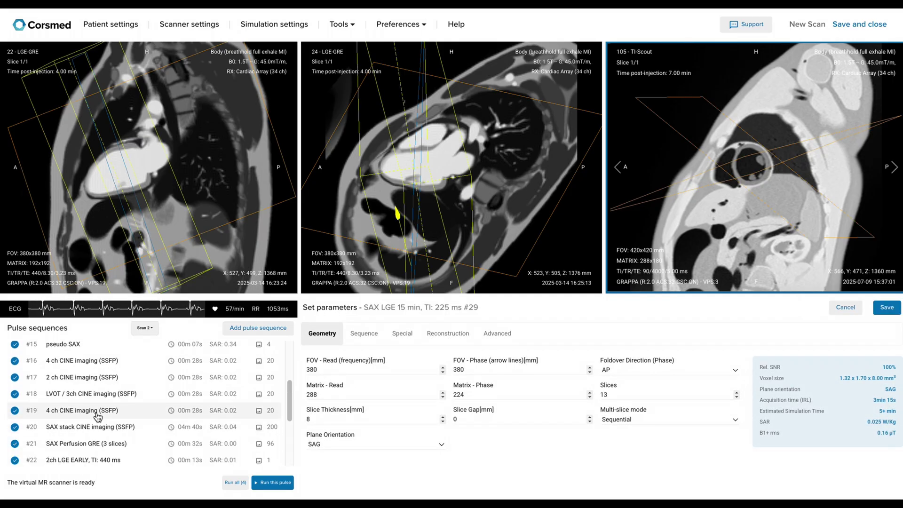
right_click(87, 444)
left_click(134, 424)
left_click(260, 425)
scroll(96, 418, "down", 4)
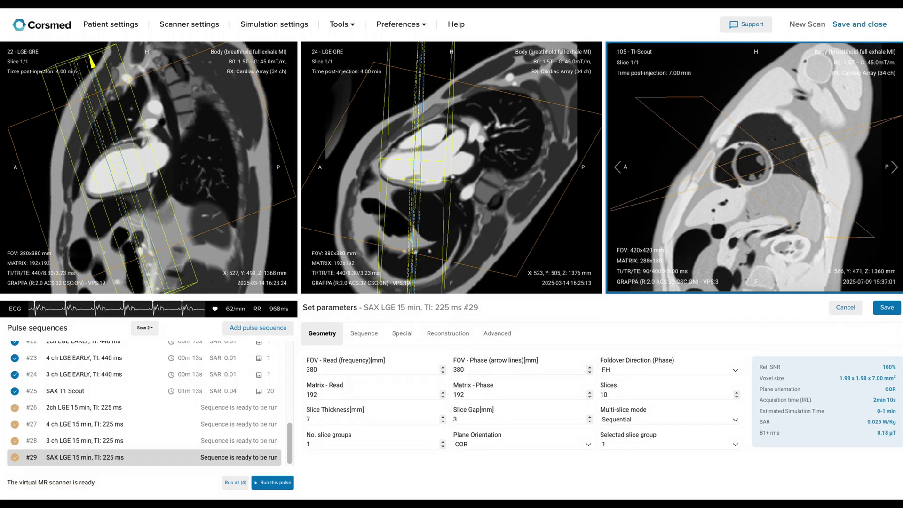
left_click(352, 24)
left_click(377, 46)
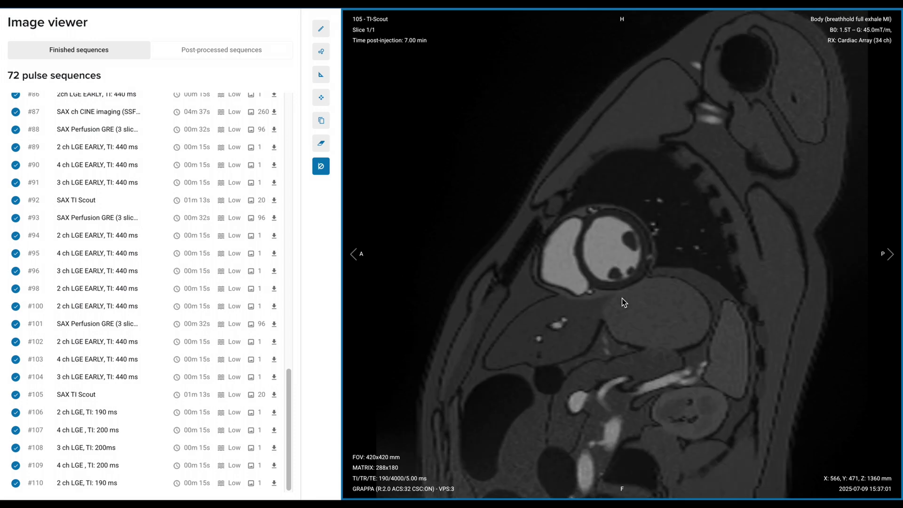
Step: Compare the TI scout frames at 190 and 165 ms, magnifying the heart and showing tissue labels
scroll(622, 298, "up", 1)
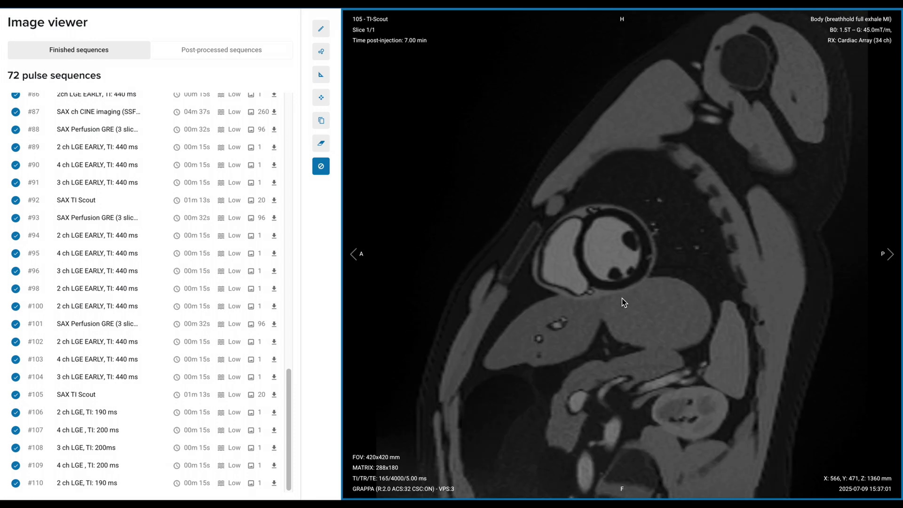
scroll(621, 299, "down", 1)
left_click_drag(619, 260, 598, 241)
left_click(326, 53)
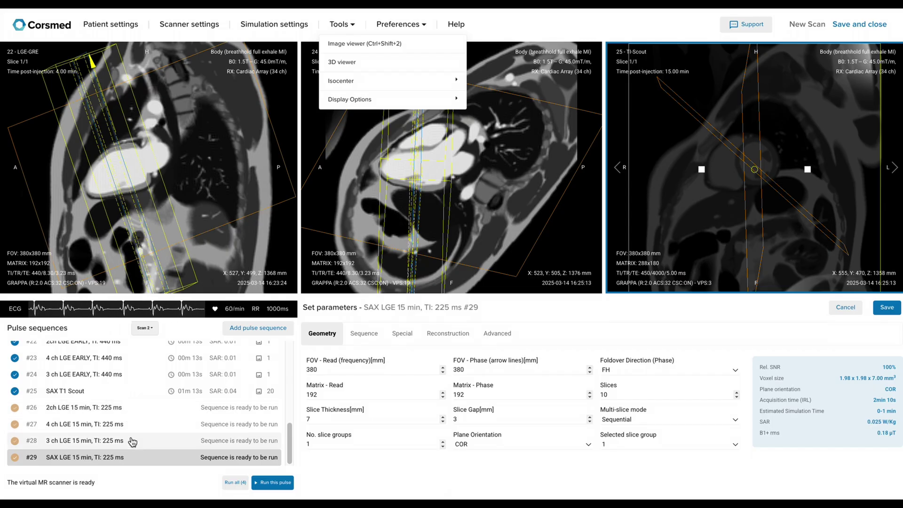
Step: Close the #29 parameters, run all four LGE 15 min sequences (#26–#29), and return to the image viewer
left_click(130, 414)
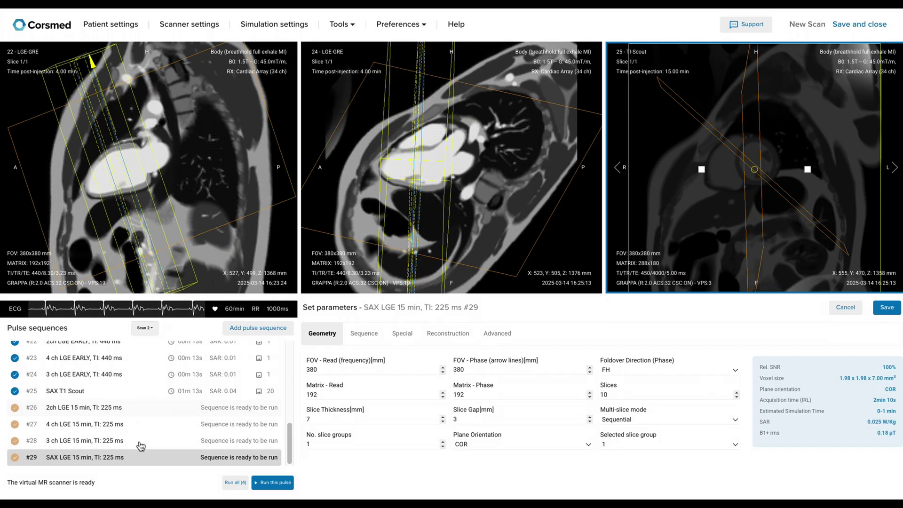
left_click(129, 428)
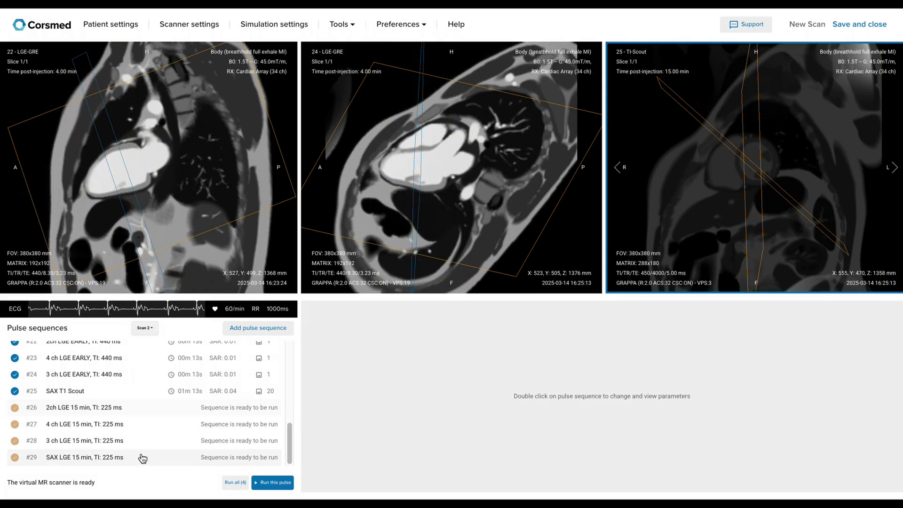
left_click(236, 482)
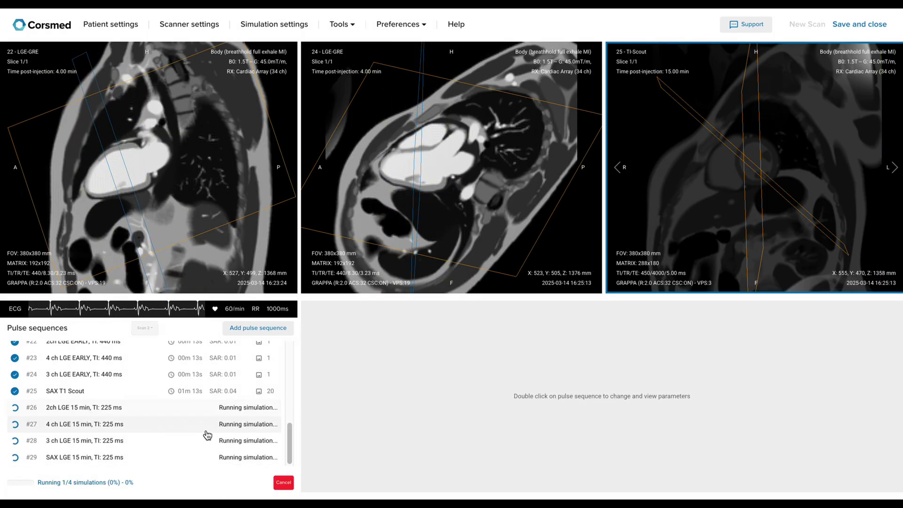
scroll(163, 405, "up", 5)
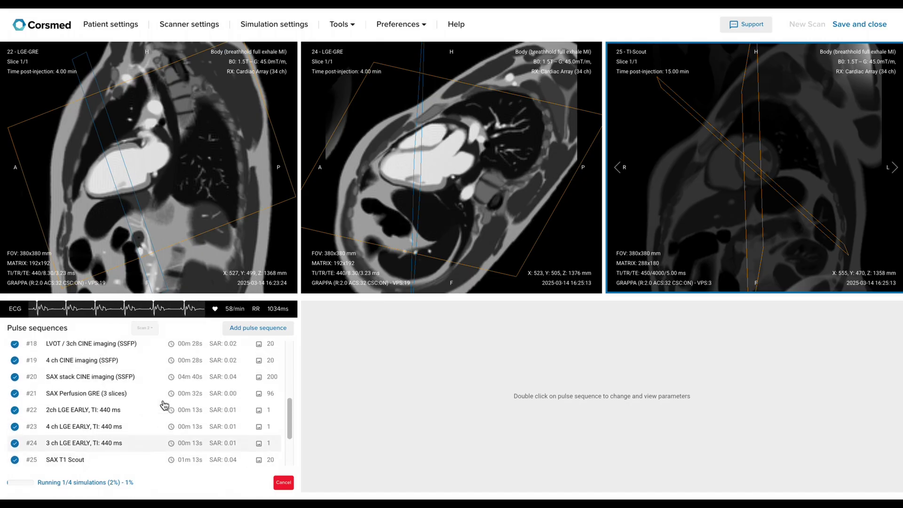
scroll(165, 405, "down", 5)
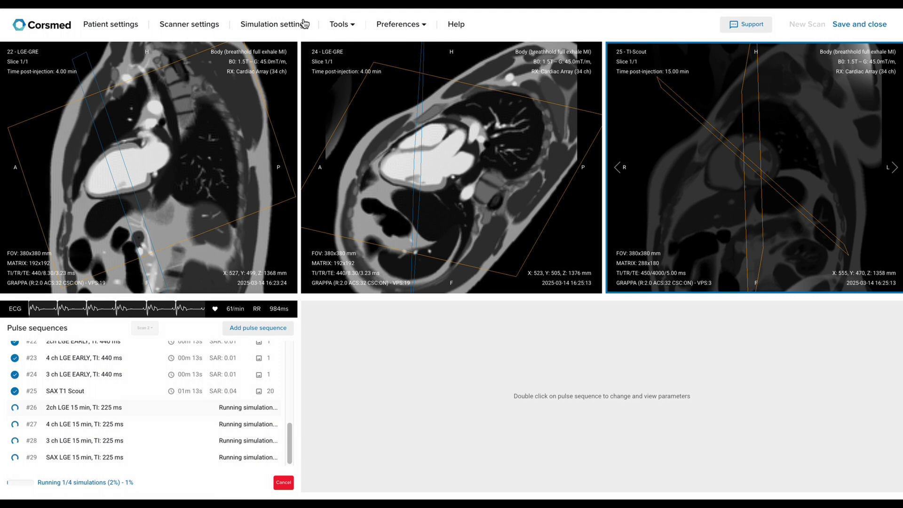
left_click(341, 24)
Step: Load #21 SAX Perfusion GRE into the image viewer and scroll through its slices
left_click(364, 47)
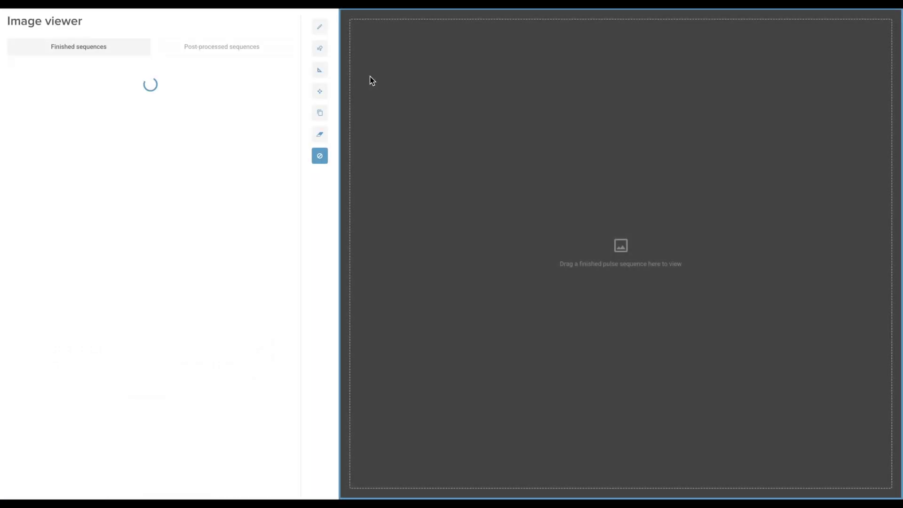
left_click_drag(94, 375, 533, 298)
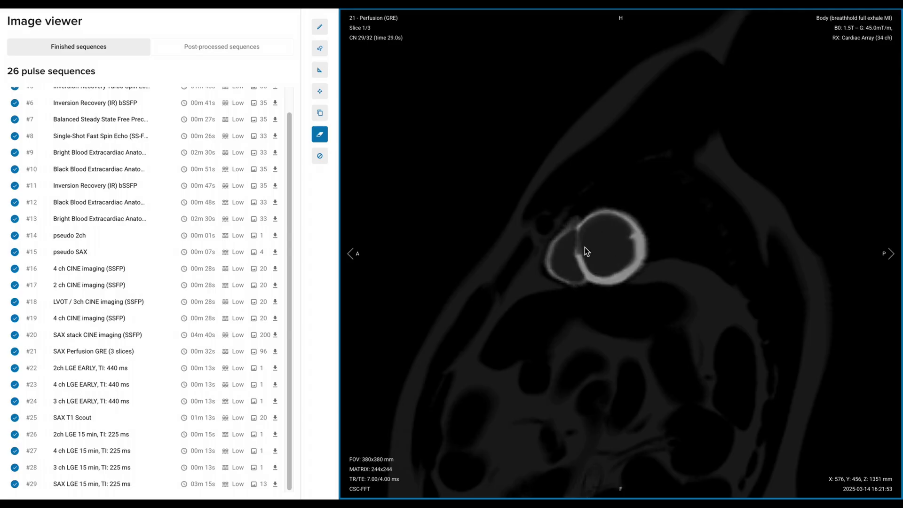
scroll(587, 235, "down", 1)
scroll(652, 238, "down", 1)
scroll(651, 238, "up", 1)
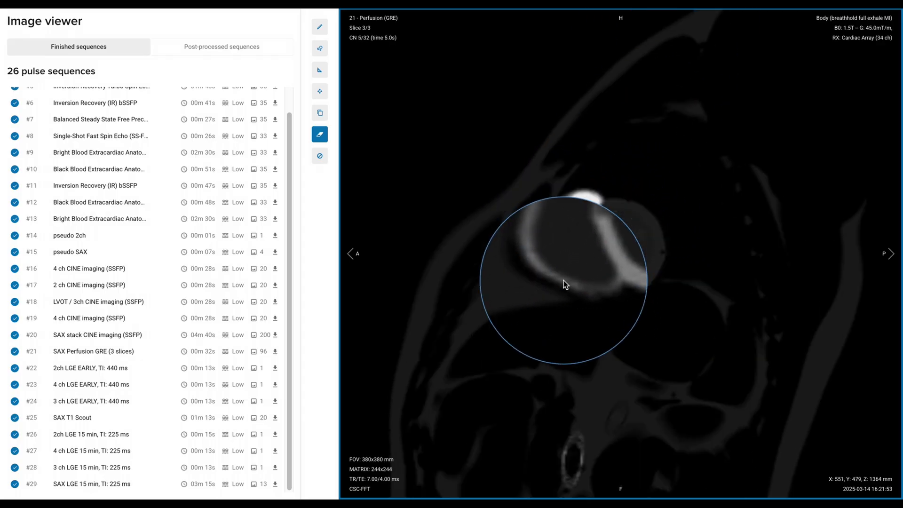
scroll(564, 280, "down", 1)
scroll(597, 281, "up", 2)
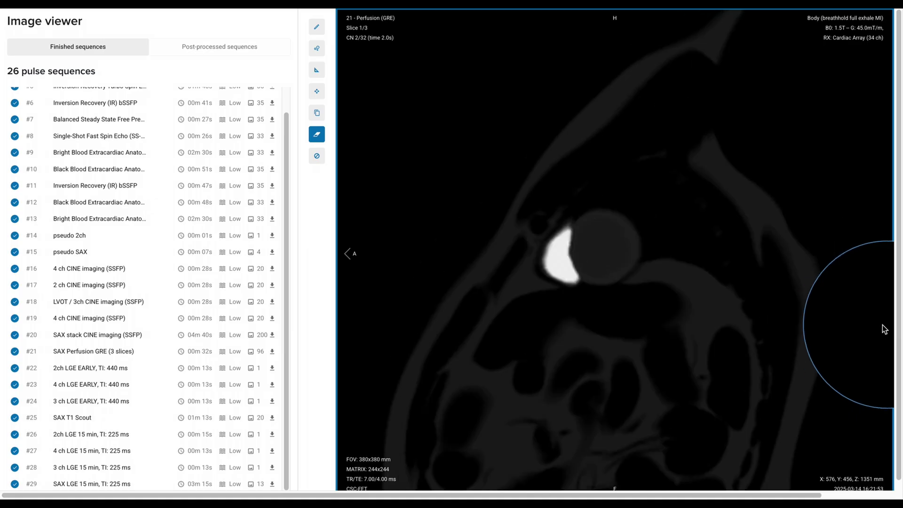
scroll(621, 232, "down", 1)
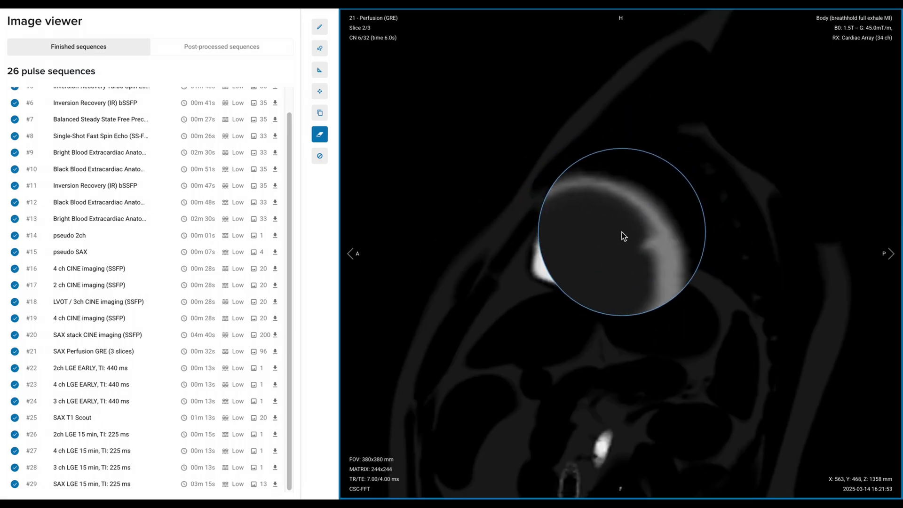
Step: Keep stepping through the perfusion slices and pause the cine on a bright frame
scroll(636, 433, "down", 1)
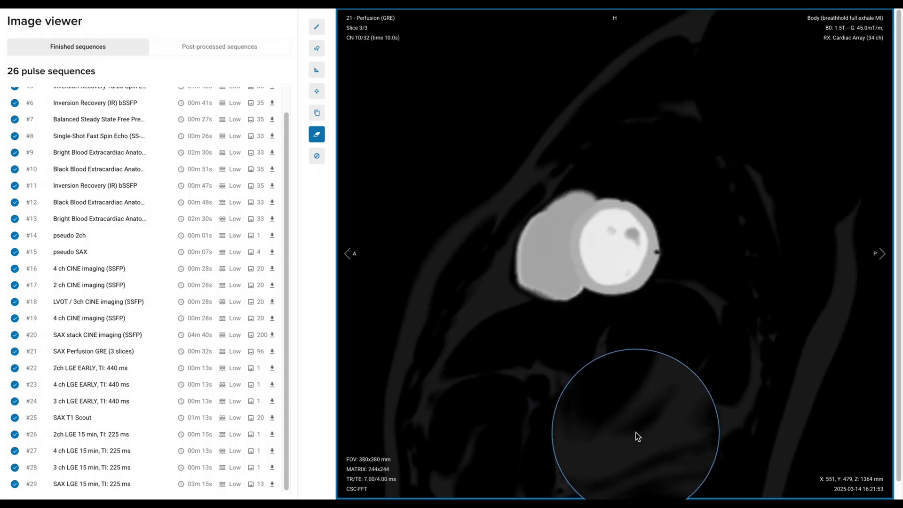
scroll(639, 436, "down", 1)
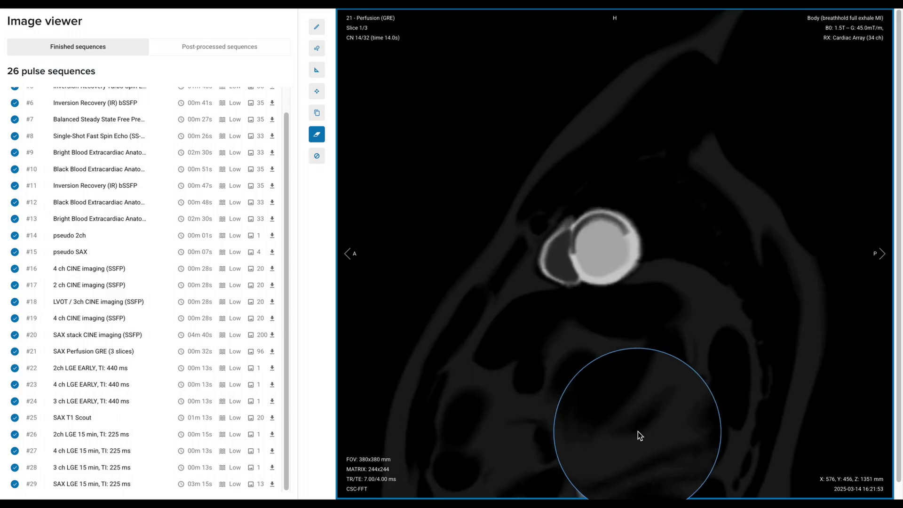
scroll(638, 431, "up", 1)
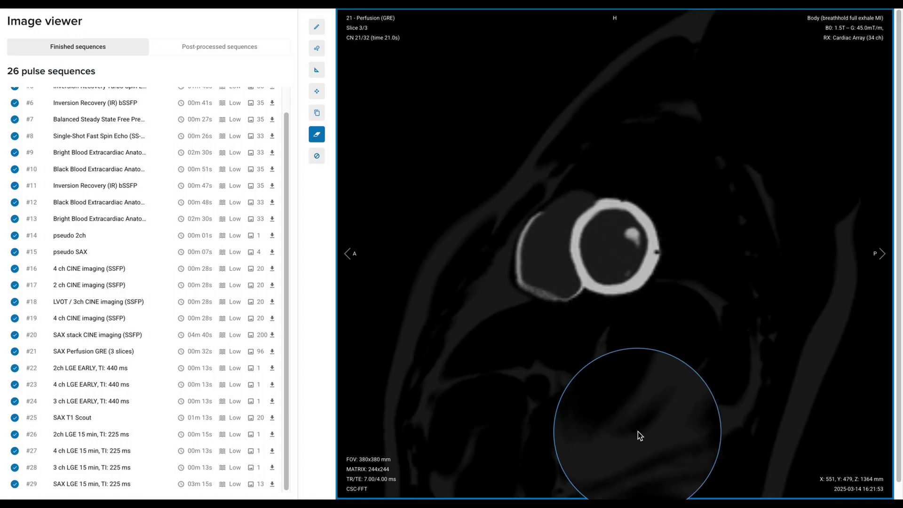
scroll(617, 432, "up", 2)
scroll(616, 339, "down", 1)
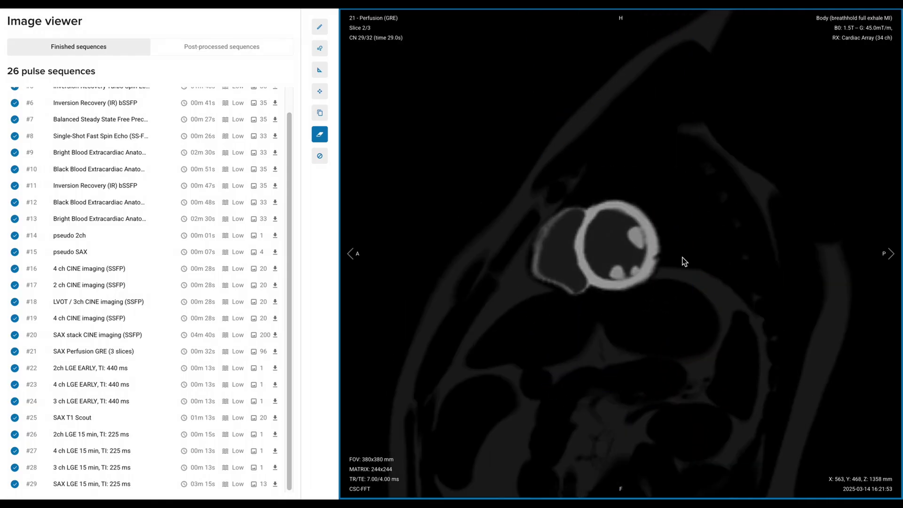
scroll(682, 249, "down", 1)
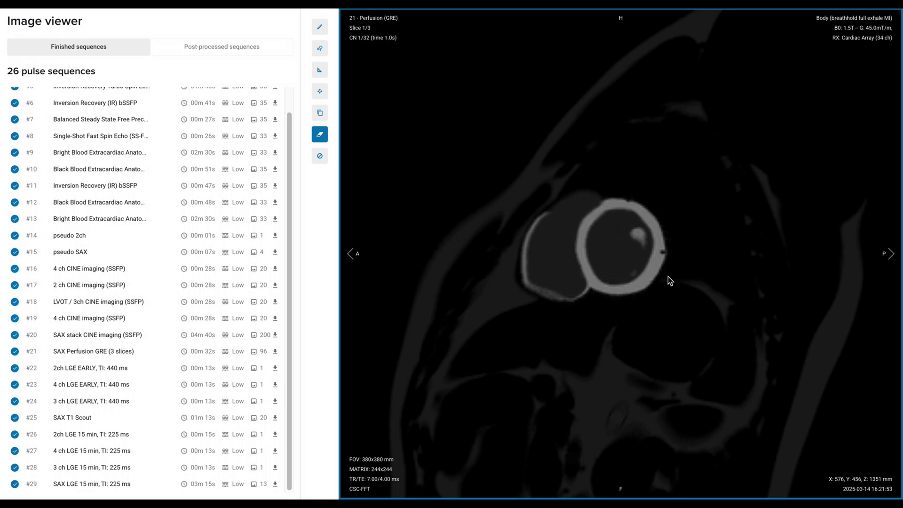
scroll(668, 277, "down", 1)
left_click(891, 254)
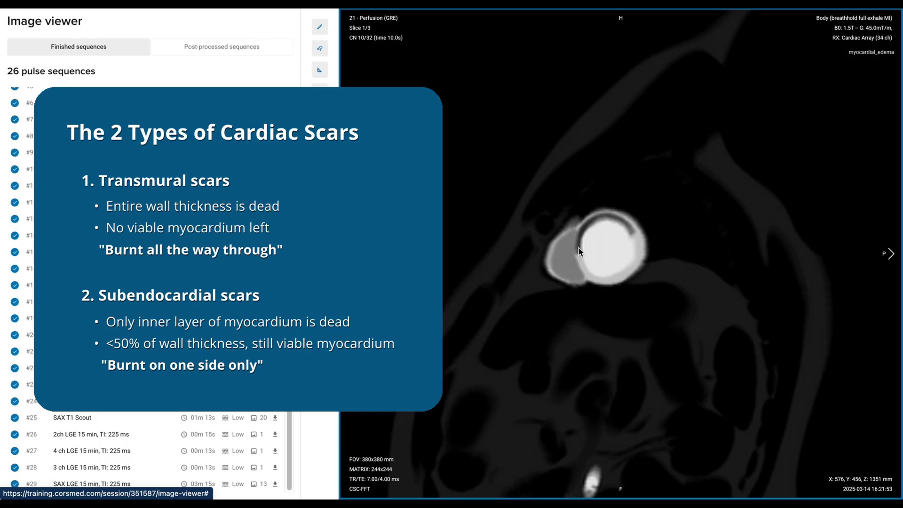
Step: Measure across the left-ventricle wall on the perfusion image with a line
left_click(319, 69)
left_click_drag(618, 221, 636, 224)
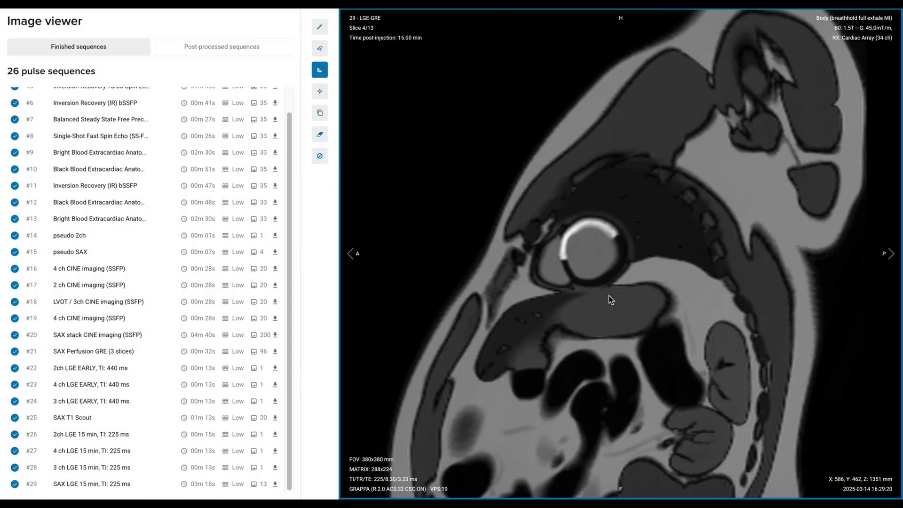
scroll(685, 284, "down", 1)
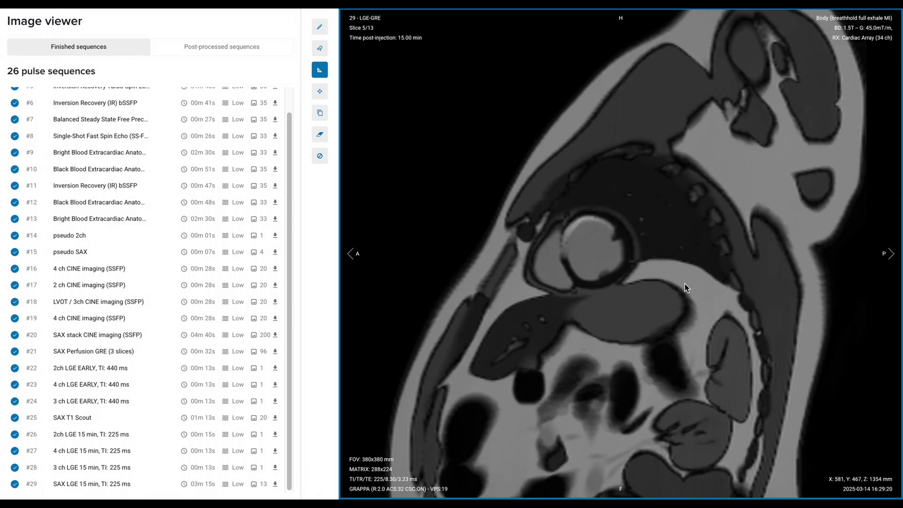
scroll(668, 239, "up", 3)
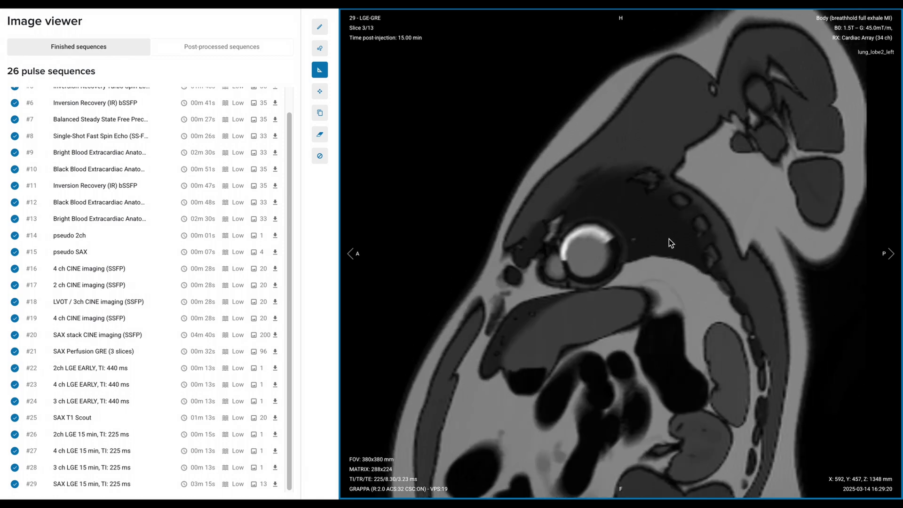
scroll(669, 239, "down", 1)
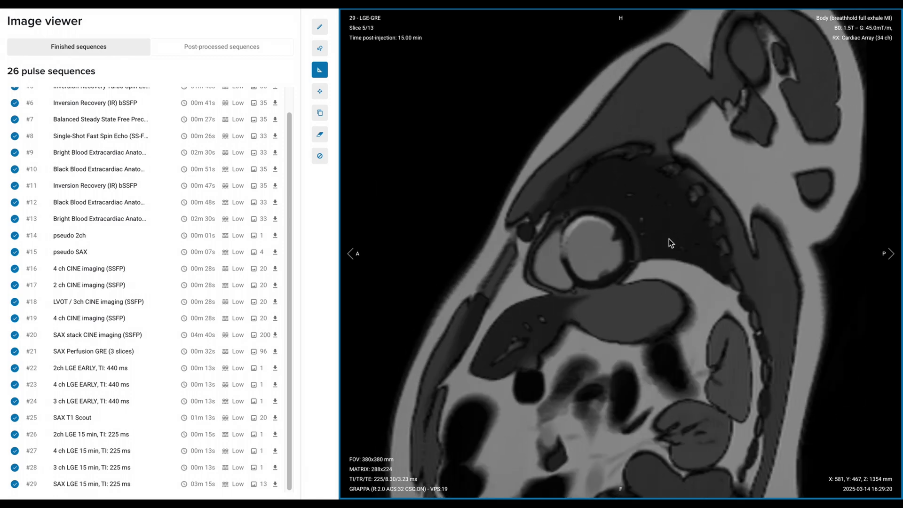
scroll(669, 239, "down", 2)
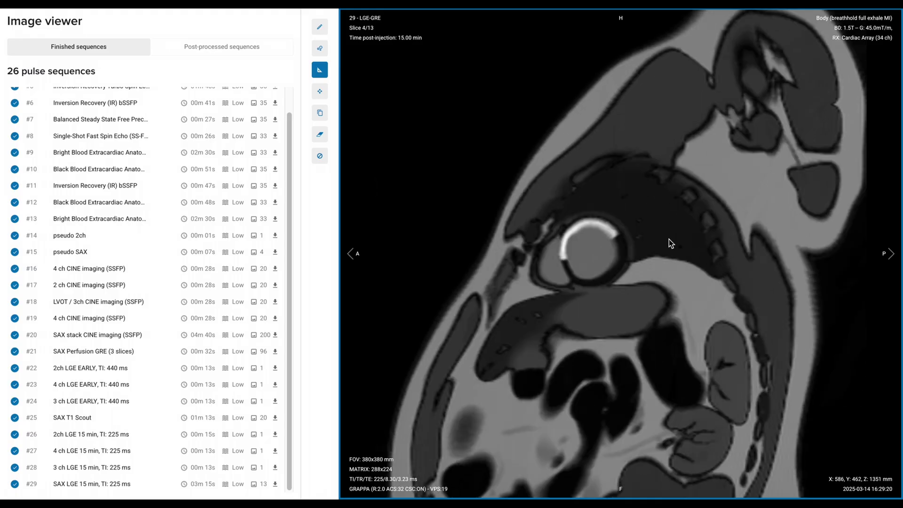
scroll(669, 239, "up", 1)
scroll(628, 230, "down", 2)
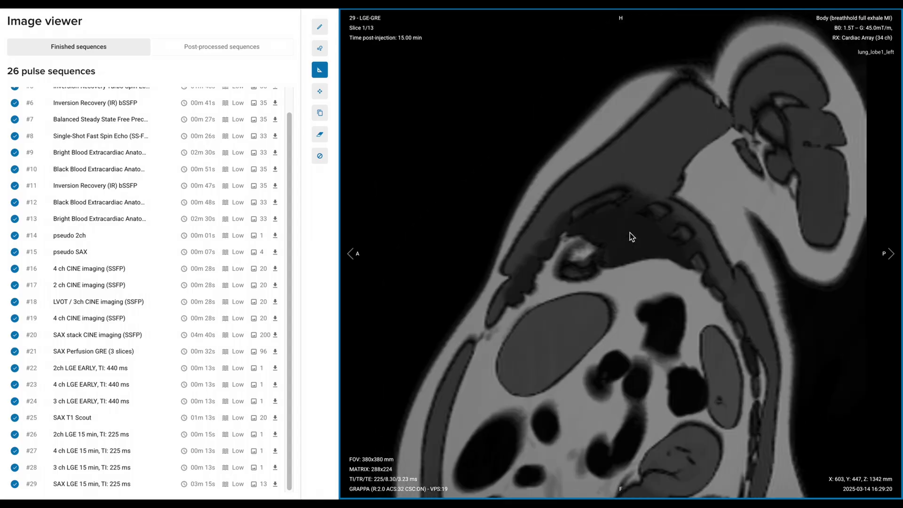
scroll(630, 237, "up", 4)
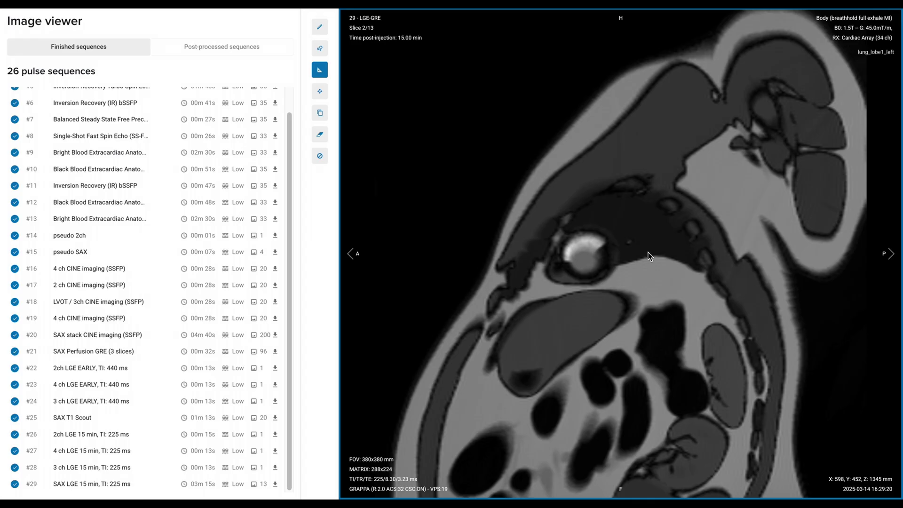
scroll(611, 260, "down", 11)
scroll(611, 261, "up", 8)
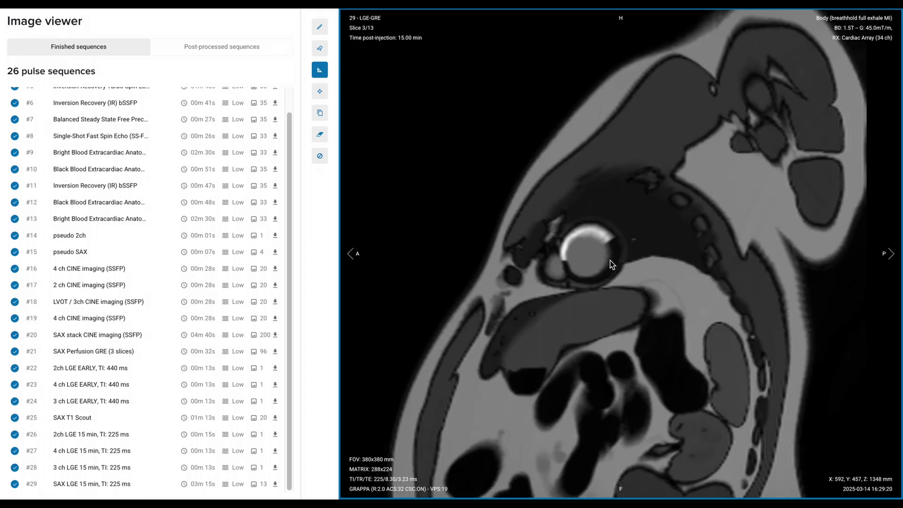
scroll(626, 258, "up", 1)
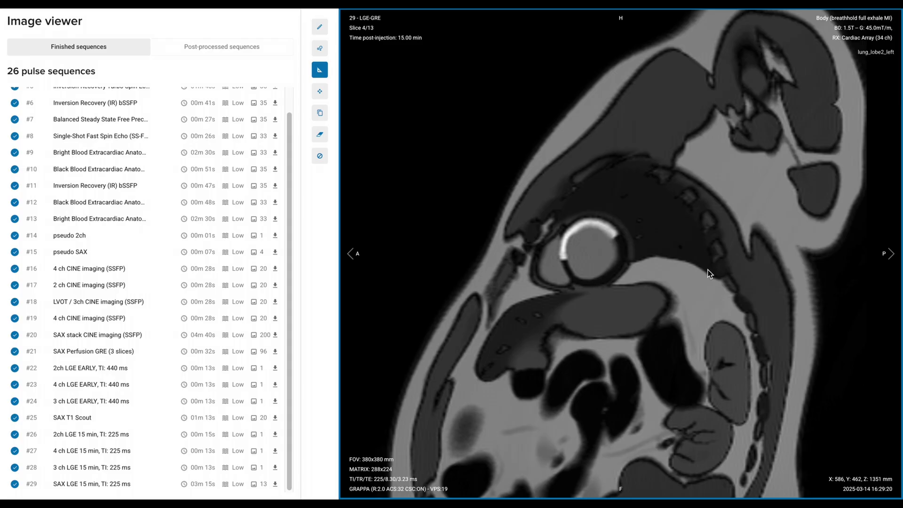
scroll(707, 257, "down", 2)
scroll(707, 257, "down", 1)
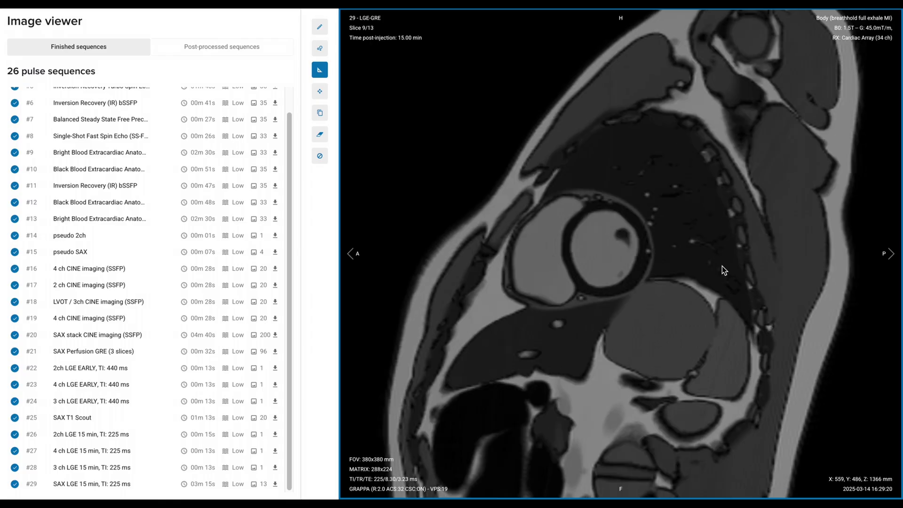
scroll(722, 266, "down", 4)
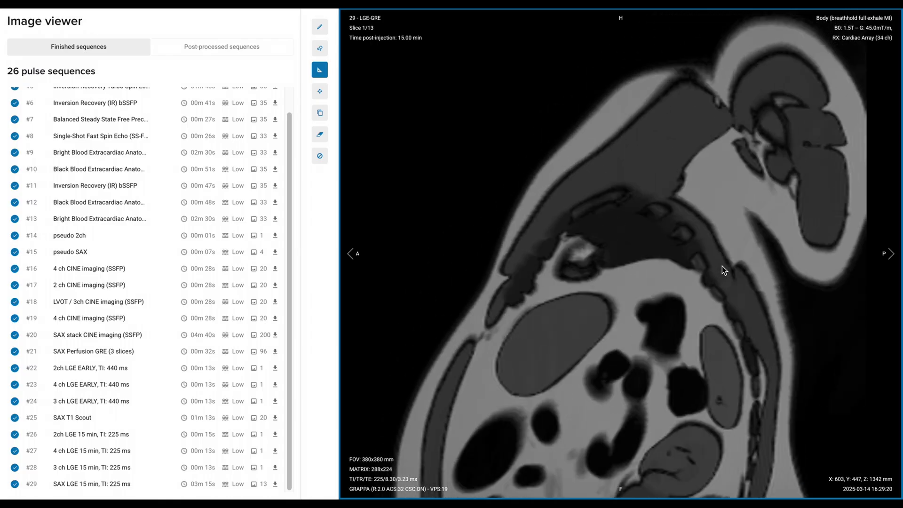